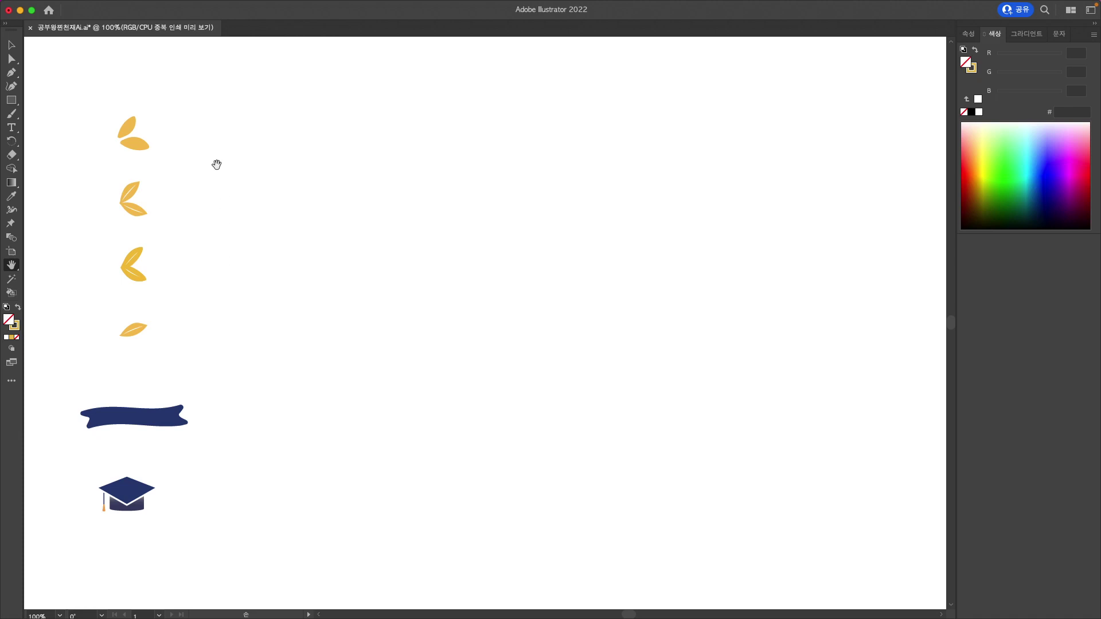
# Move the two-leaf sprig from the icon column to the centre of the artboard
pyautogui.click(17, 51)
pyautogui.moveTo(125, 193)
pyautogui.mouseDown()
pyautogui.moveTo(418, 315)
pyautogui.moveTo(424, 305)
pyautogui.mouseUp()
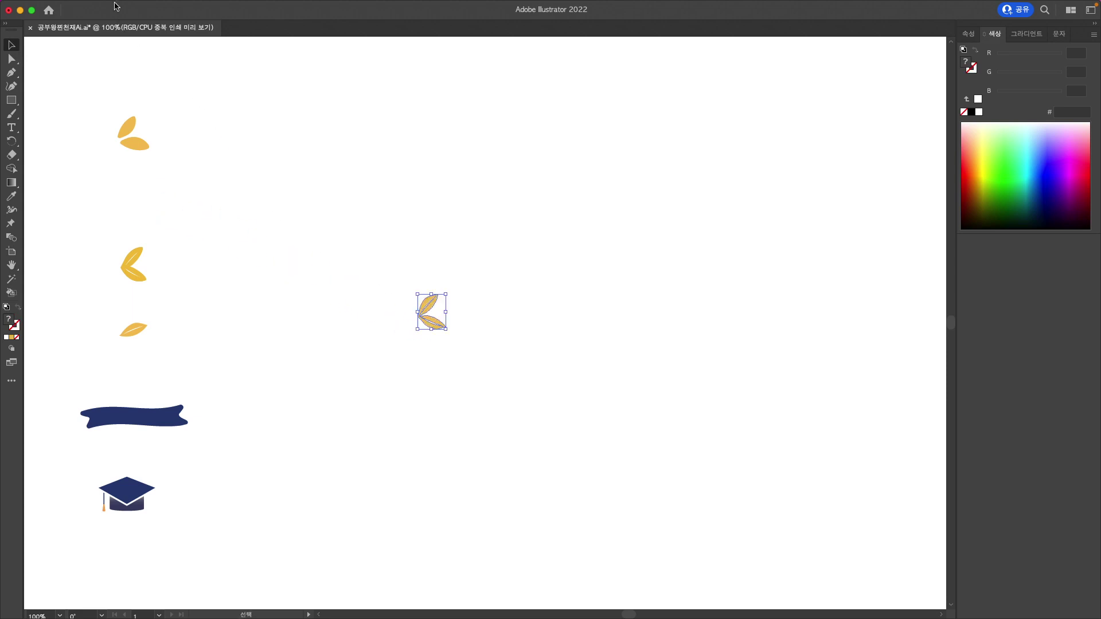
pyautogui.click(133, 7)
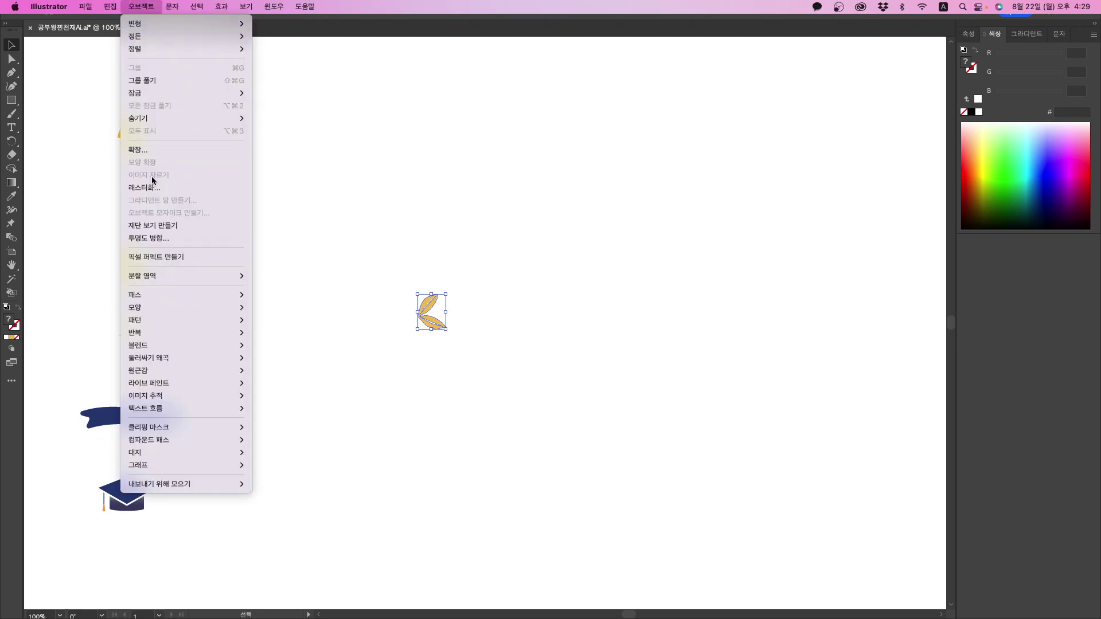
pyautogui.moveTo(183, 333)
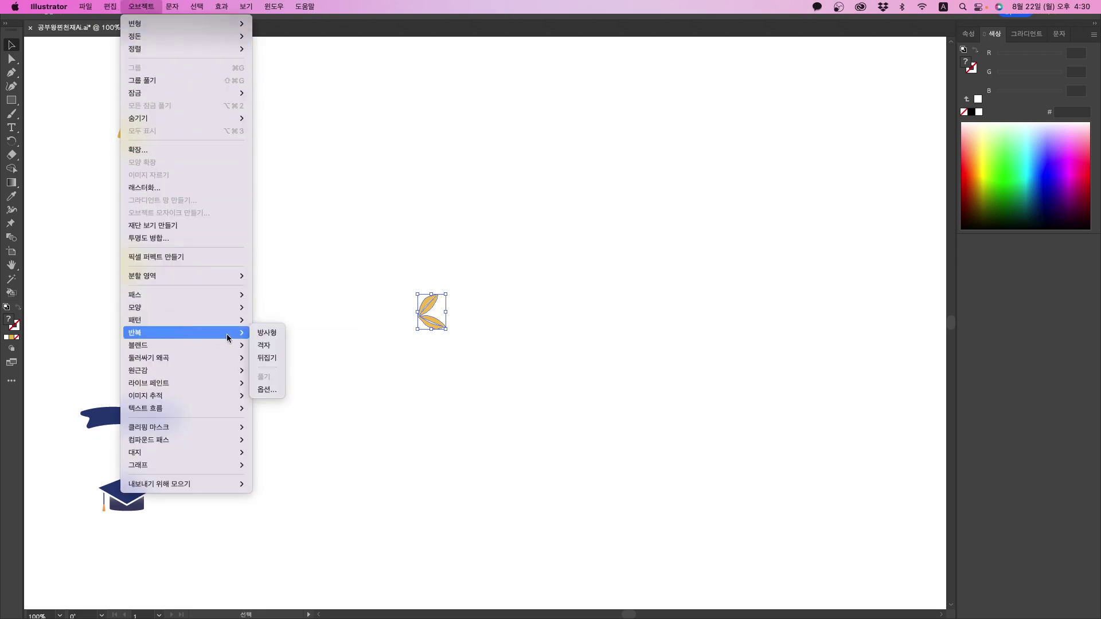
# Radially repeat the sprig into a wide circular wreath of 14 evenly spaced sprigs
pyautogui.click(275, 335)
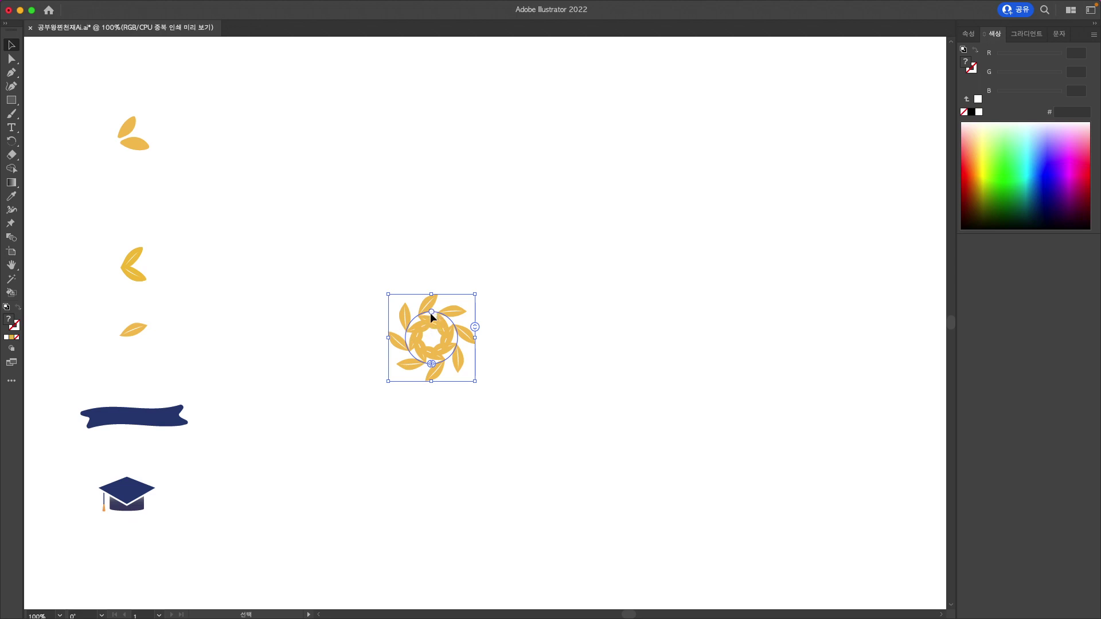
pyautogui.moveTo(431, 311); pyautogui.dragTo(459, 211)
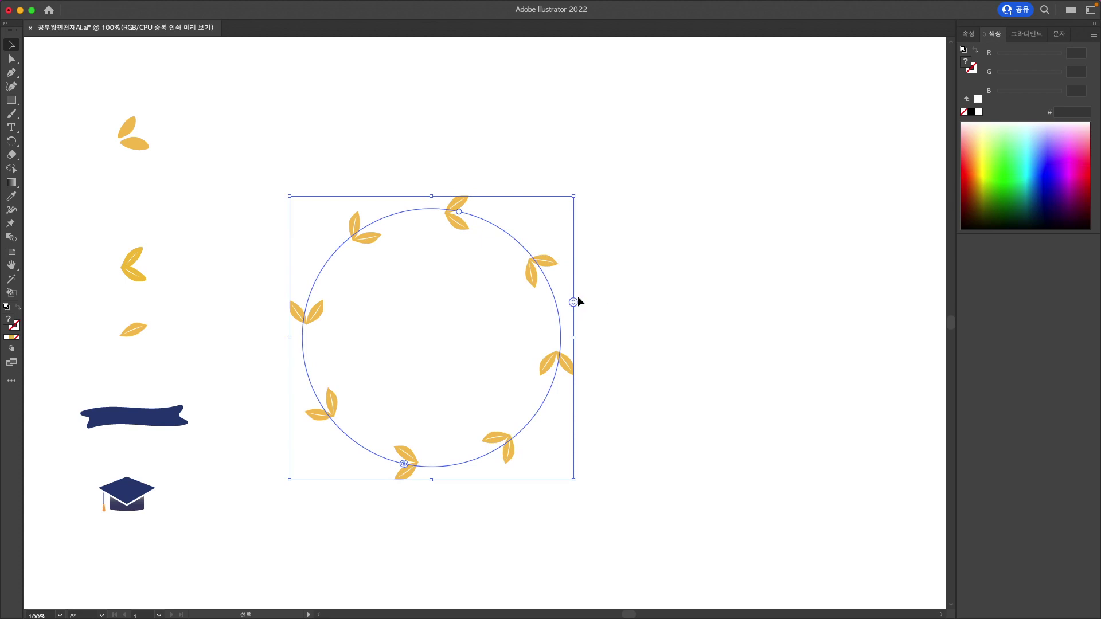
pyautogui.moveTo(573, 302); pyautogui.dragTo(570, 205)
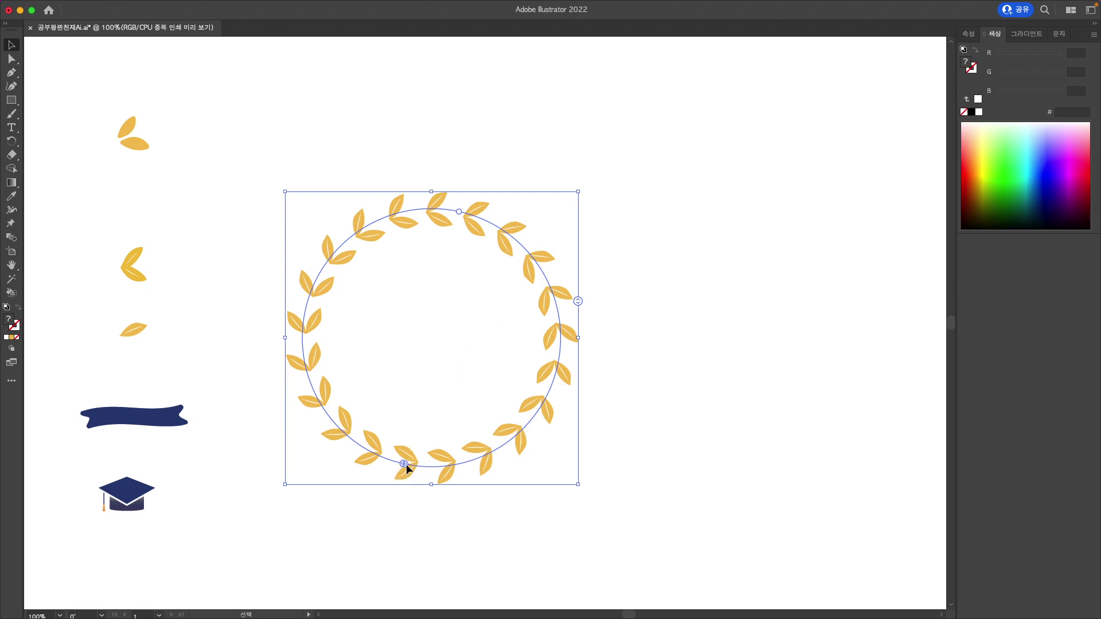
# Hide the right-side sprigs so the leaves form only a left-half arc
pyautogui.moveTo(405, 464); pyautogui.dragTo(562, 325)
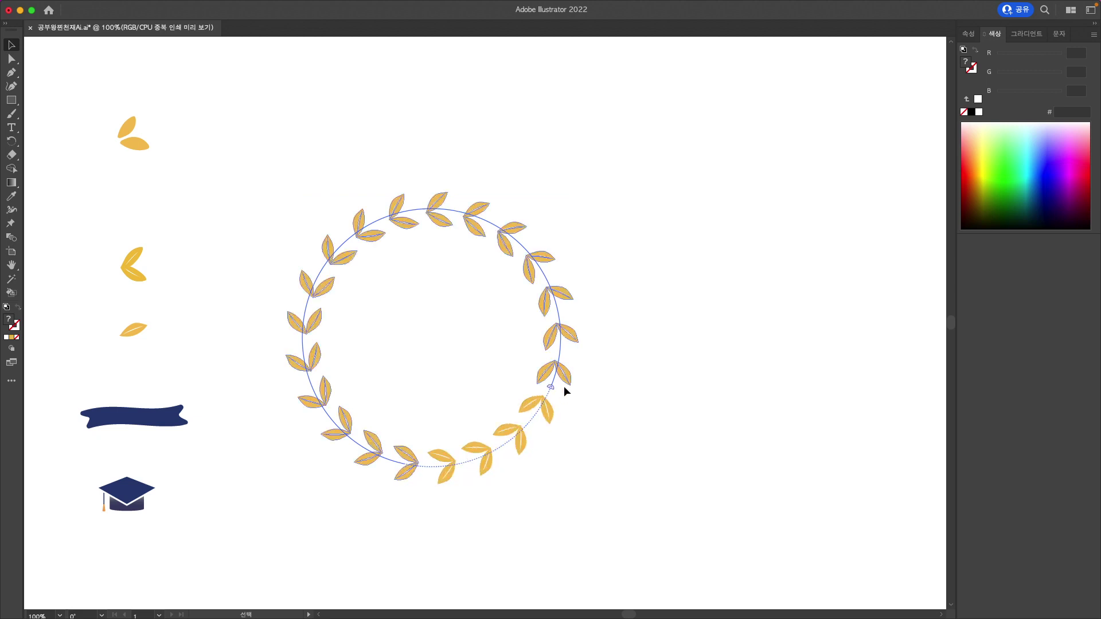
pyautogui.moveTo(514, 273); pyautogui.dragTo(432, 236)
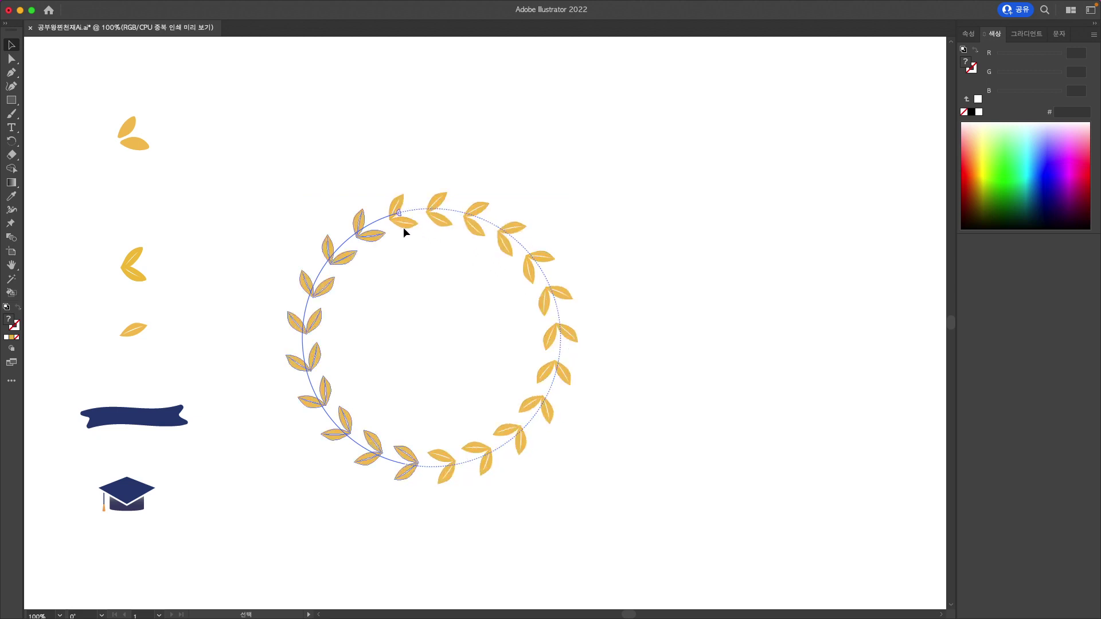
pyautogui.moveTo(394, 230); pyautogui.dragTo(394, 230)
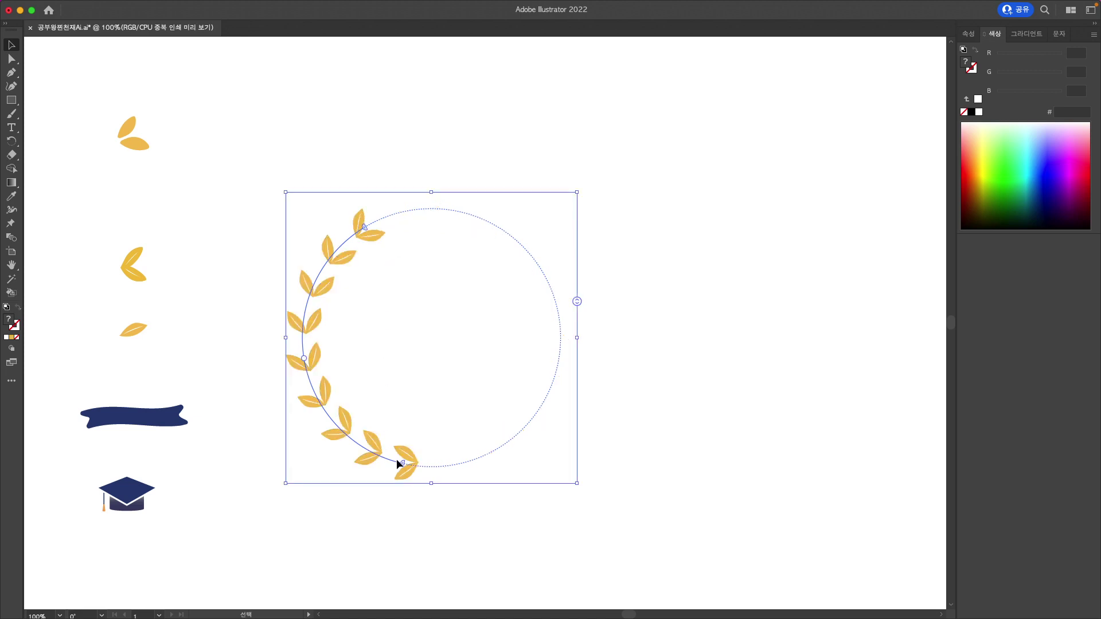
pyautogui.moveTo(401, 460); pyautogui.dragTo(377, 450)
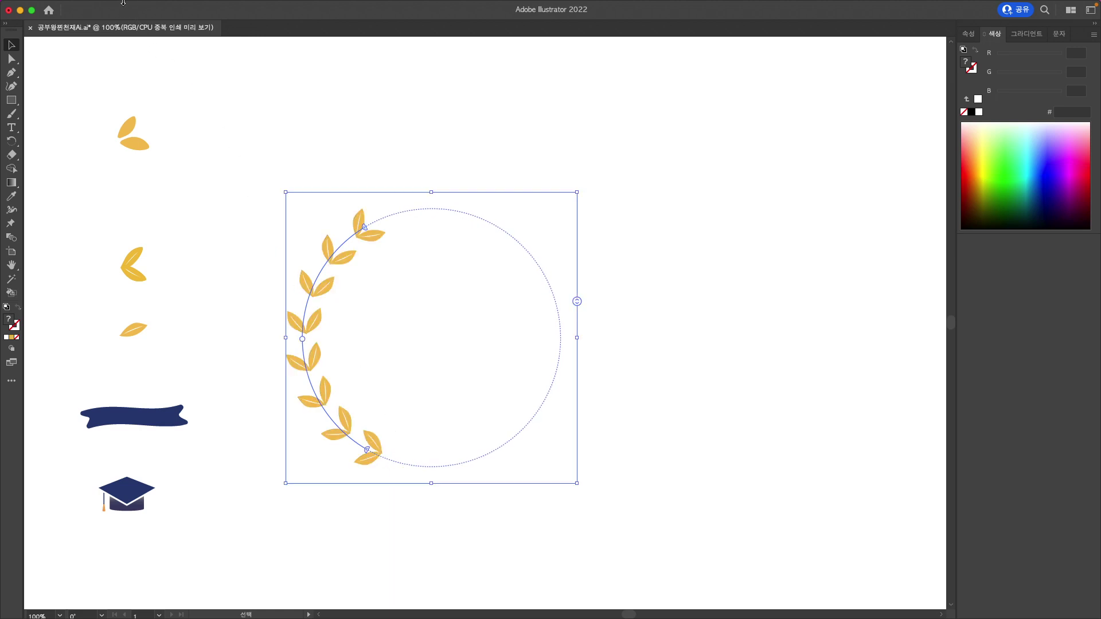
pyautogui.click(141, 6)
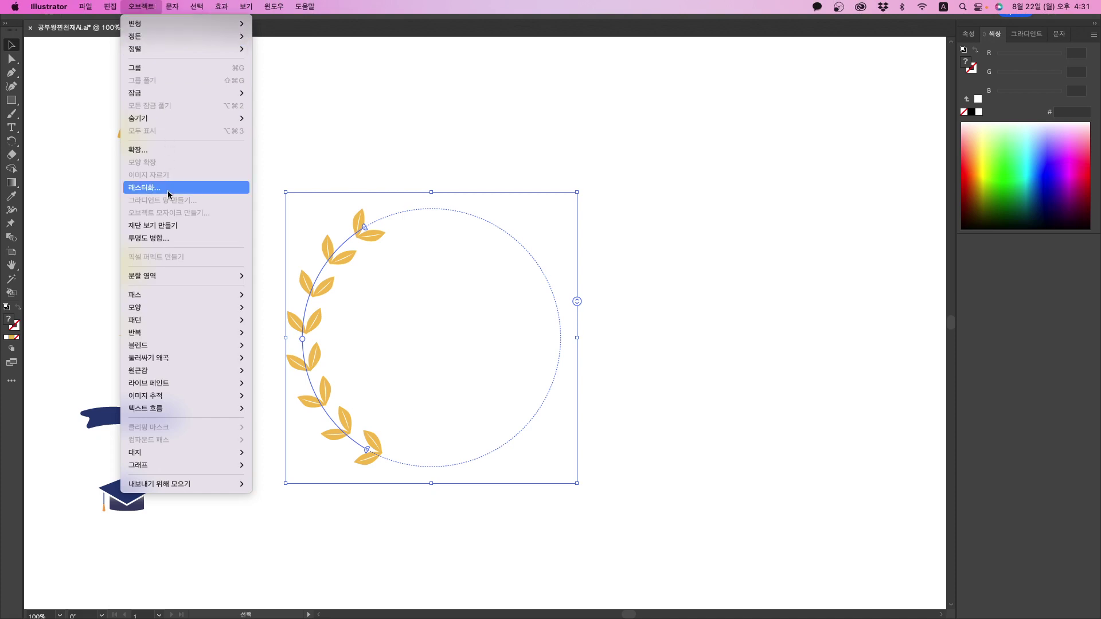
pyautogui.moveTo(135, 332)
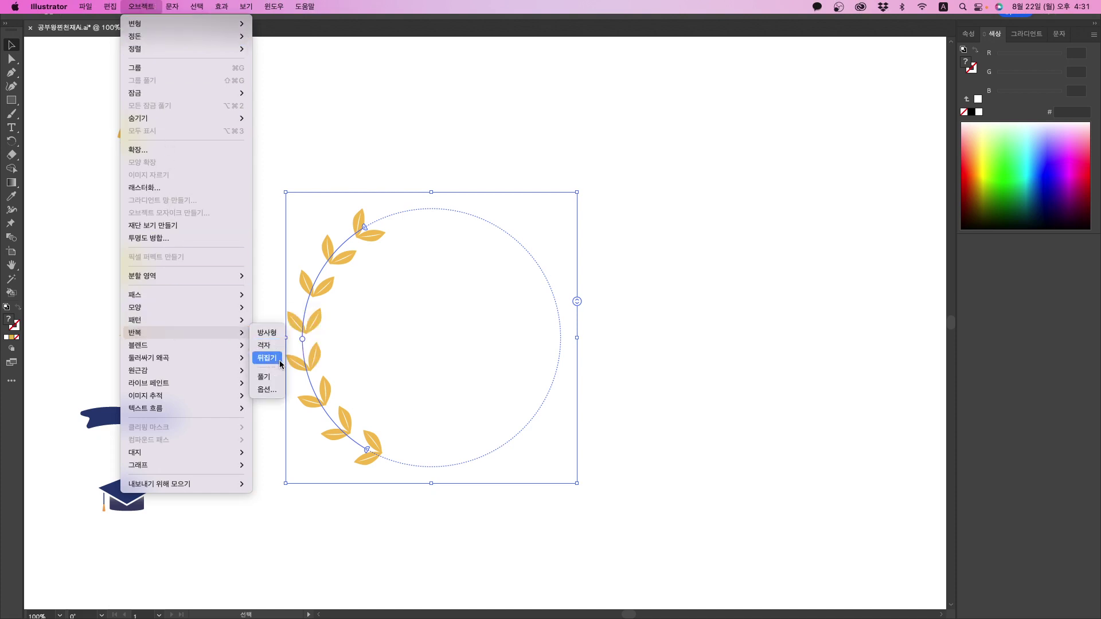
# Mirror-repeat the leaf arc across the circle's centre axis, packing leaves more densely
pyautogui.click(279, 359)
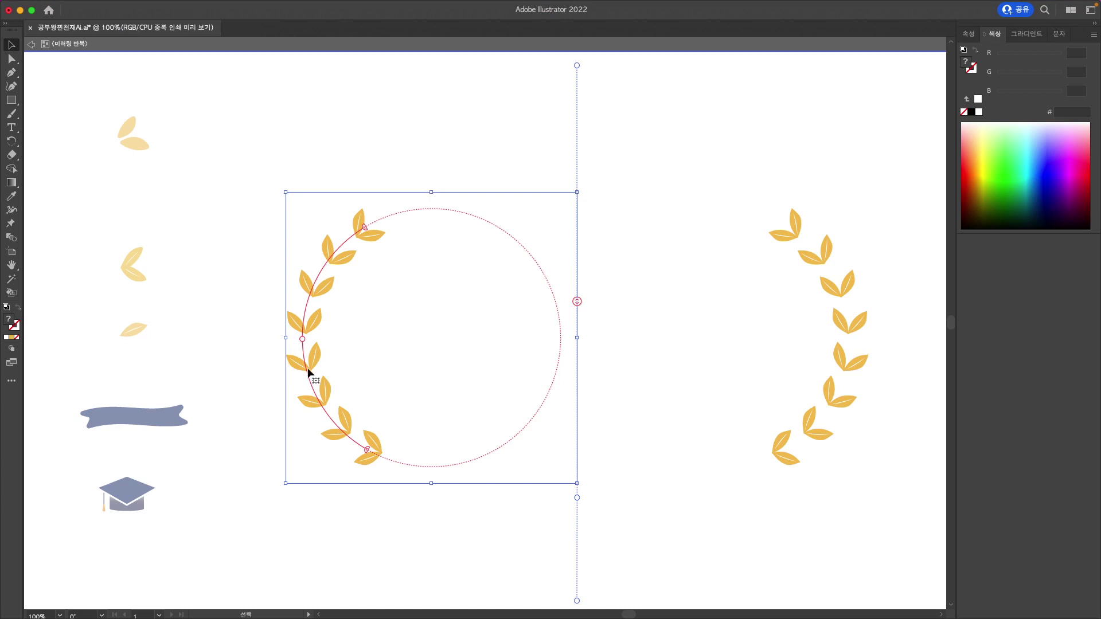
pyautogui.moveTo(577, 496); pyautogui.dragTo(448, 494)
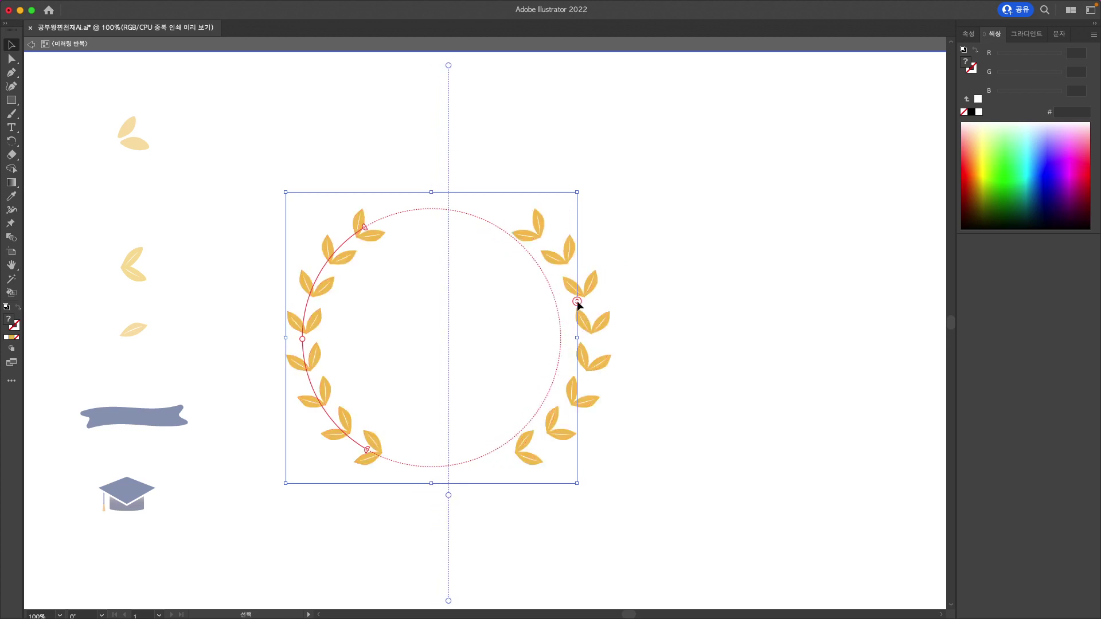
pyautogui.moveTo(577, 300); pyautogui.dragTo(576, 291)
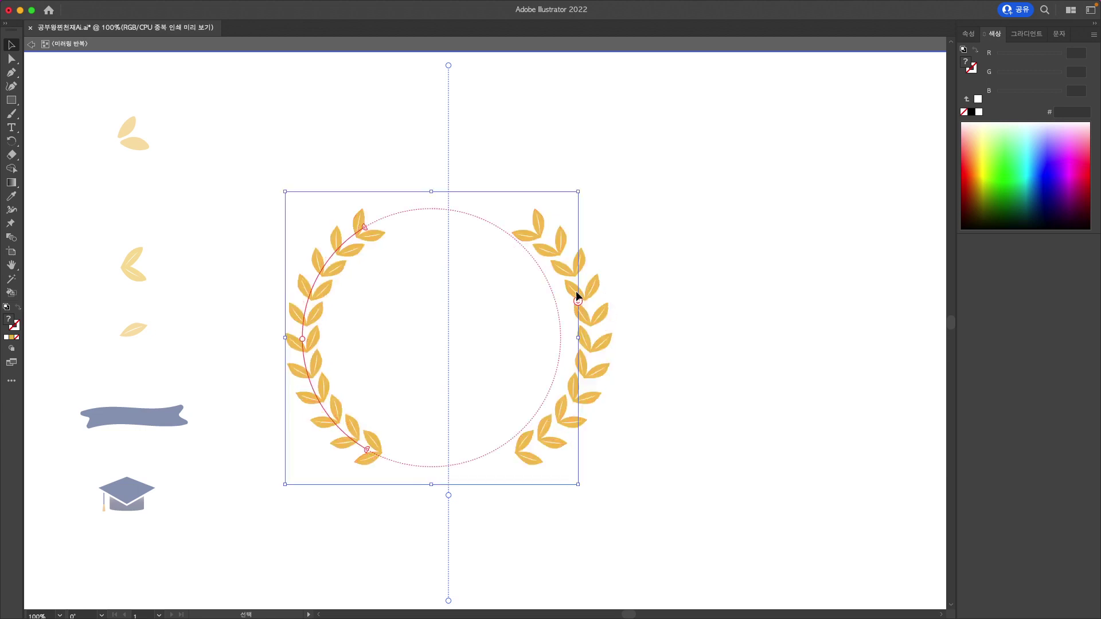
# Shrink the laurel circle slightly and shorten the top end of the left arc
pyautogui.moveTo(302, 339); pyautogui.dragTo(305, 342)
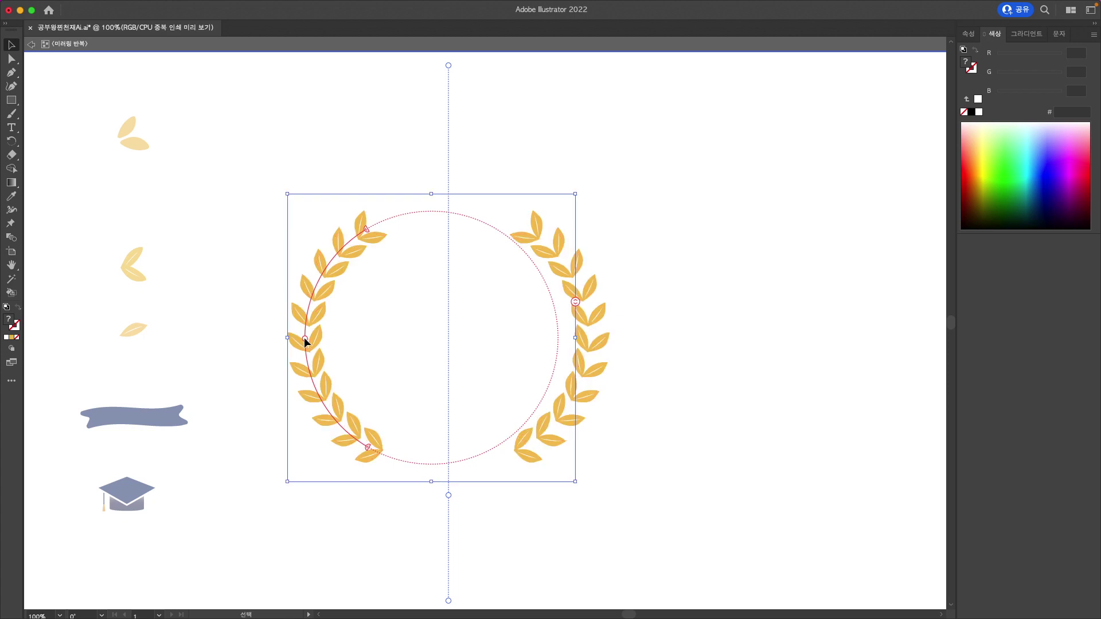
pyautogui.moveTo(366, 228); pyautogui.dragTo(351, 242)
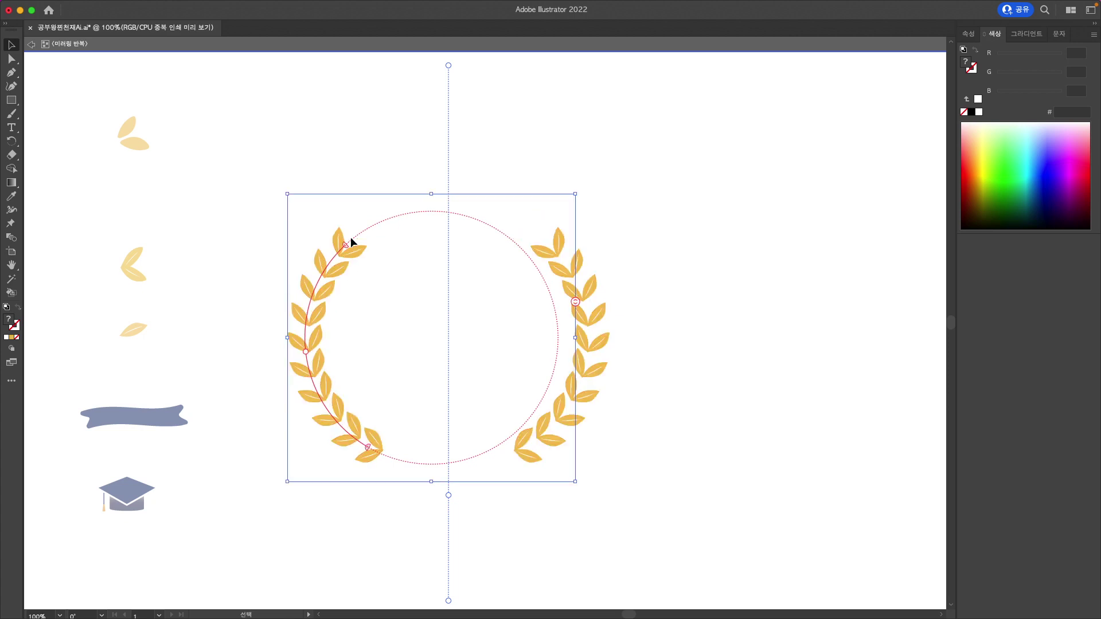
pyautogui.hotkey('ctrl', 'z')
pyautogui.hotkey('ctrl', 'z')
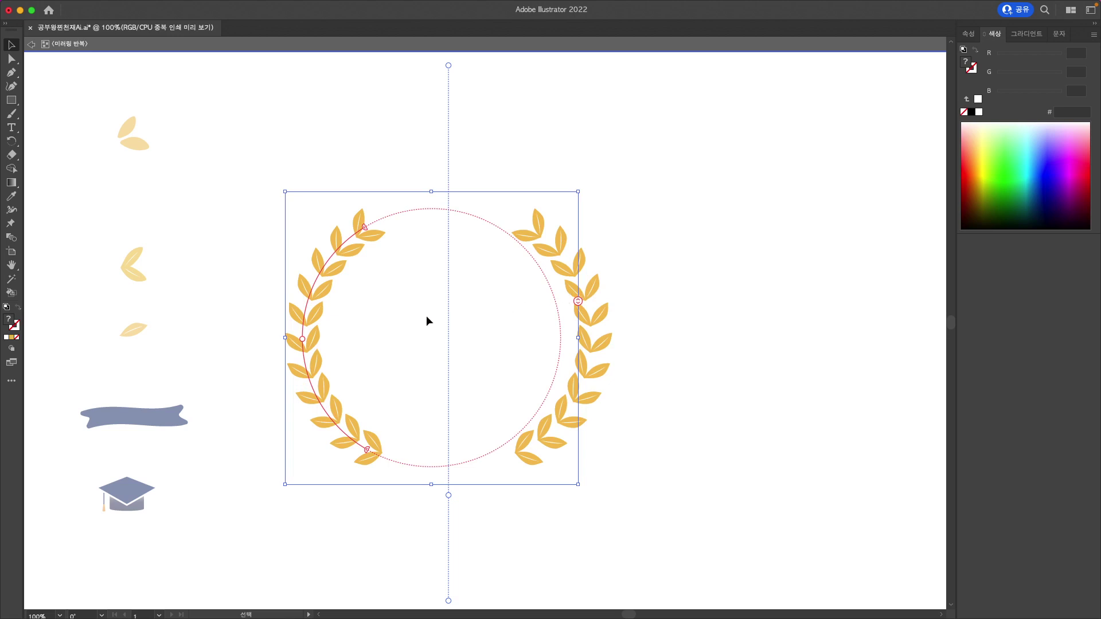
pyautogui.moveTo(302, 339); pyautogui.dragTo(305, 342)
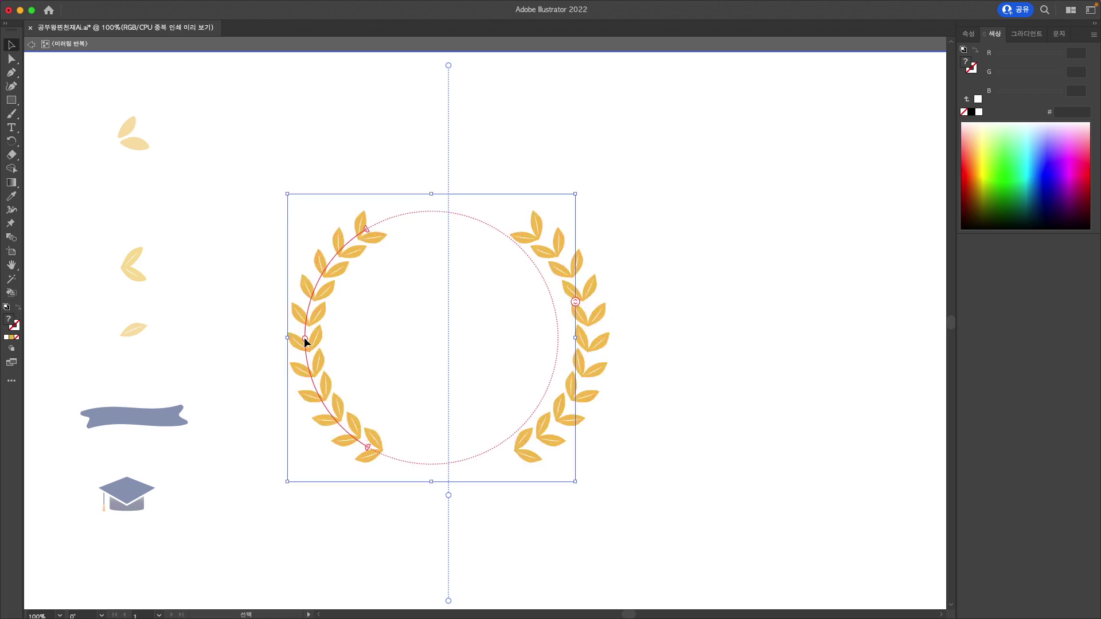
pyautogui.moveTo(364, 227); pyautogui.dragTo(350, 236)
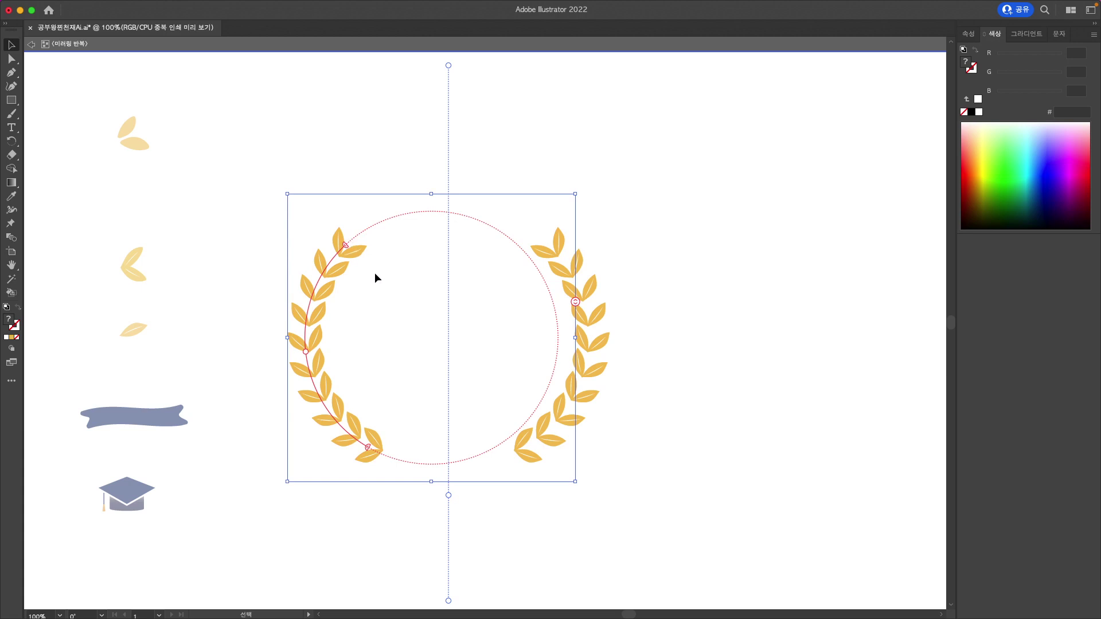
# Draw a curved stem path down through the left leaf arc to the bottom centre
pyautogui.click(12, 75)
pyautogui.click(361, 231)
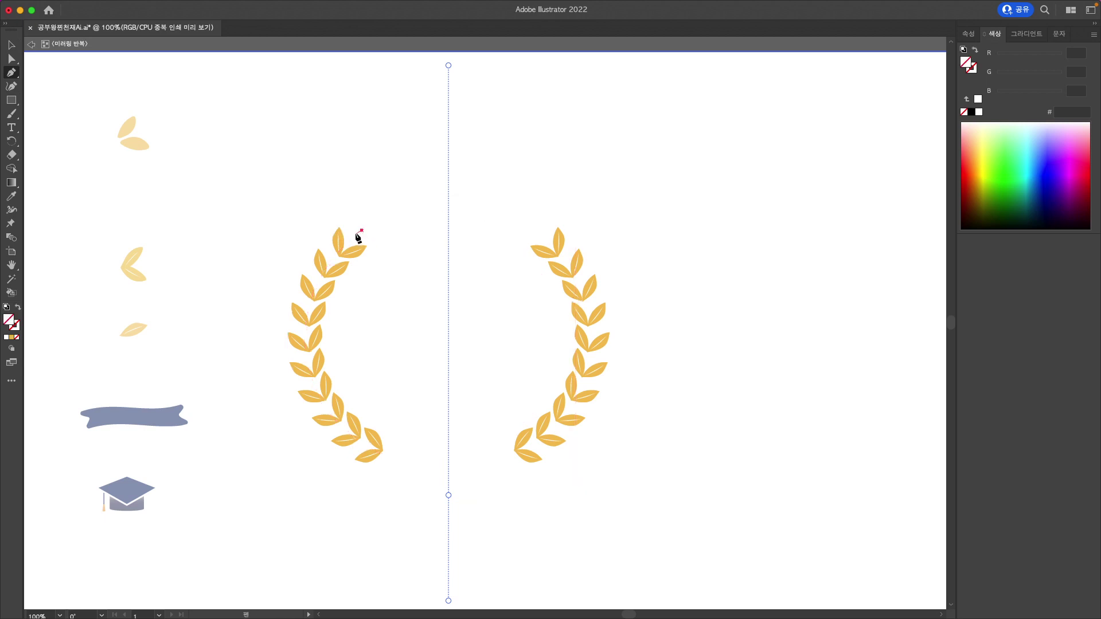
pyautogui.moveTo(308, 311); pyautogui.dragTo(301, 339)
pyautogui.moveTo(332, 412); pyautogui.dragTo(356, 450)
pyautogui.click(408, 460)
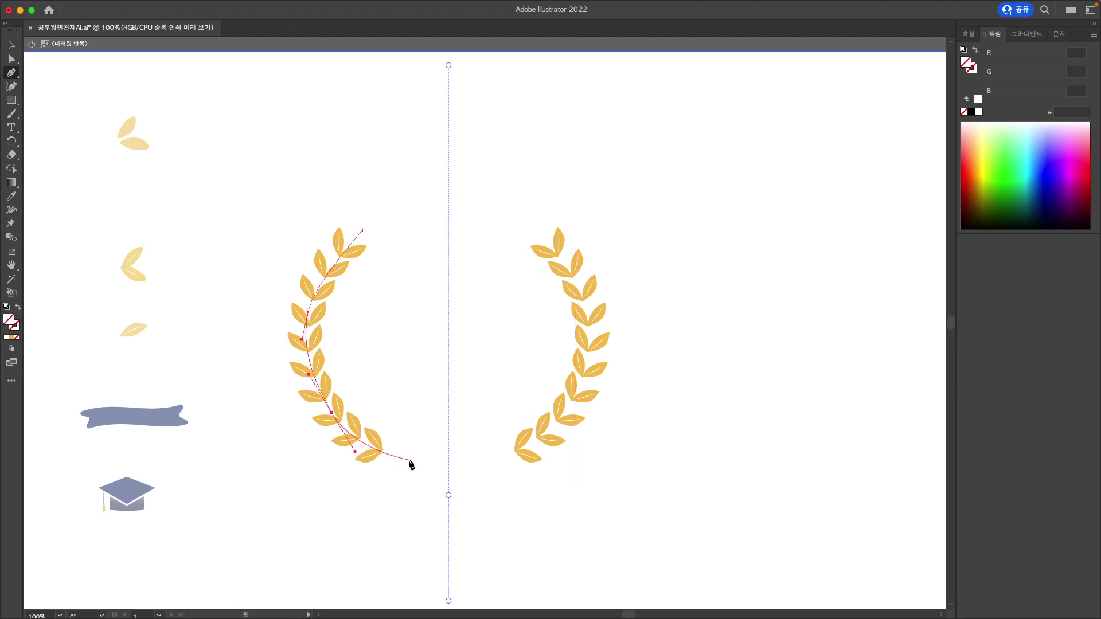
pyautogui.moveTo(438, 479); pyautogui.dragTo(442, 489)
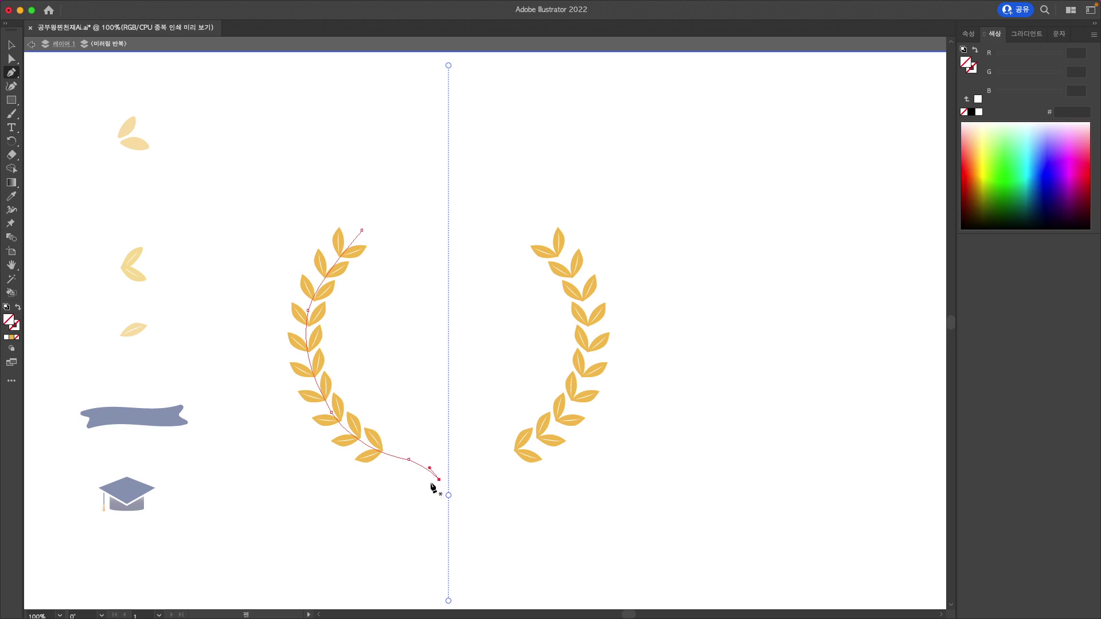
# Give the stem a golden 4 pt stroke
pyautogui.click(15, 330)
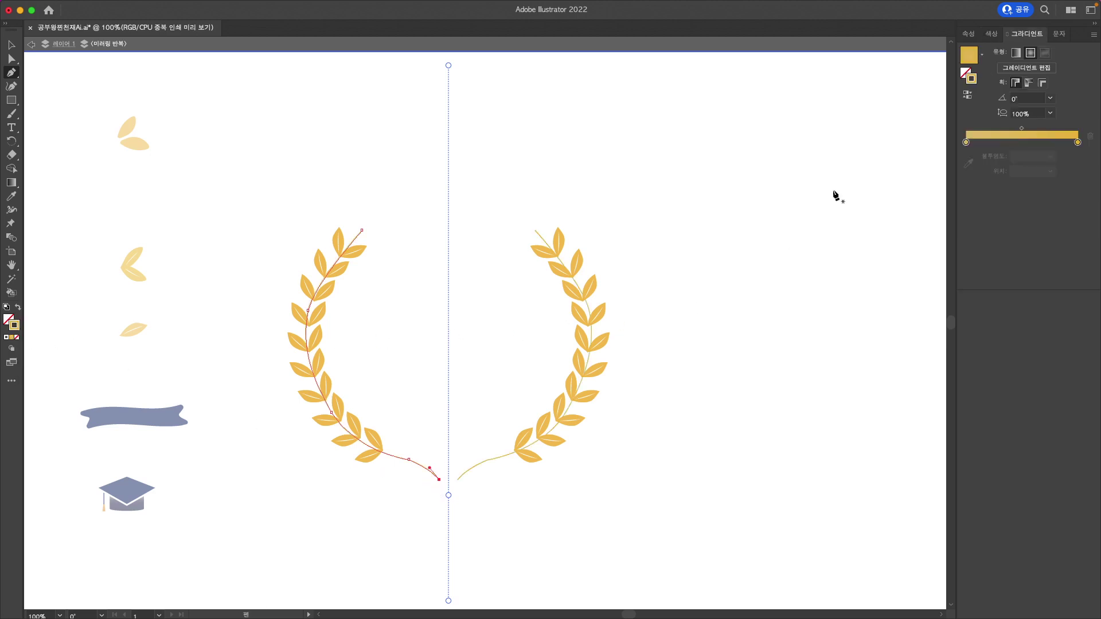
pyautogui.click(968, 33)
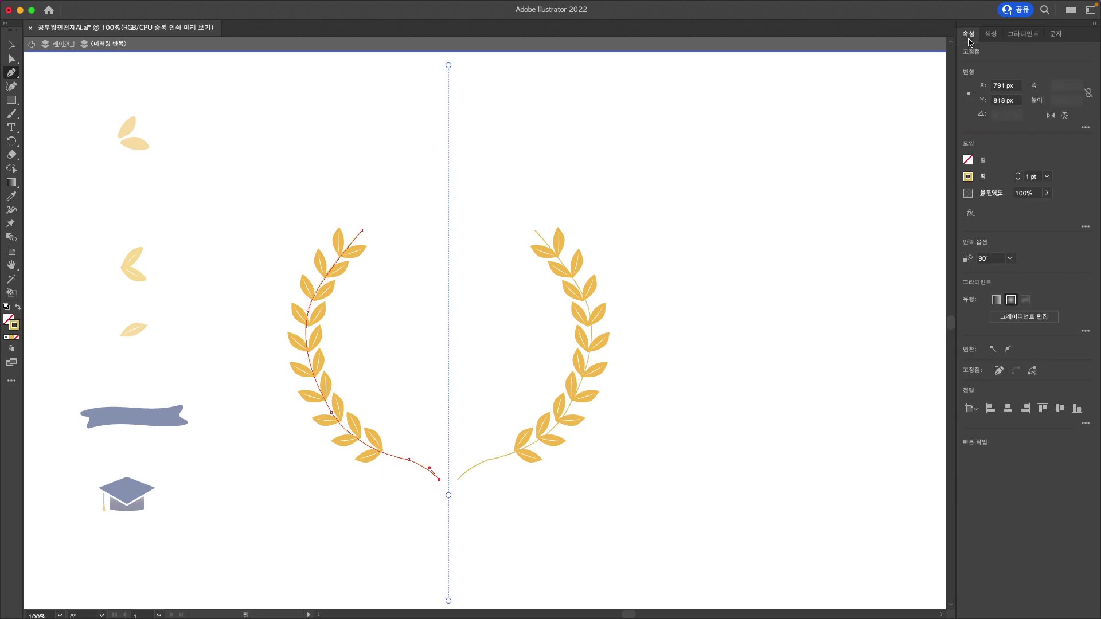
pyautogui.click(1019, 174)
pyautogui.click(1019, 174)
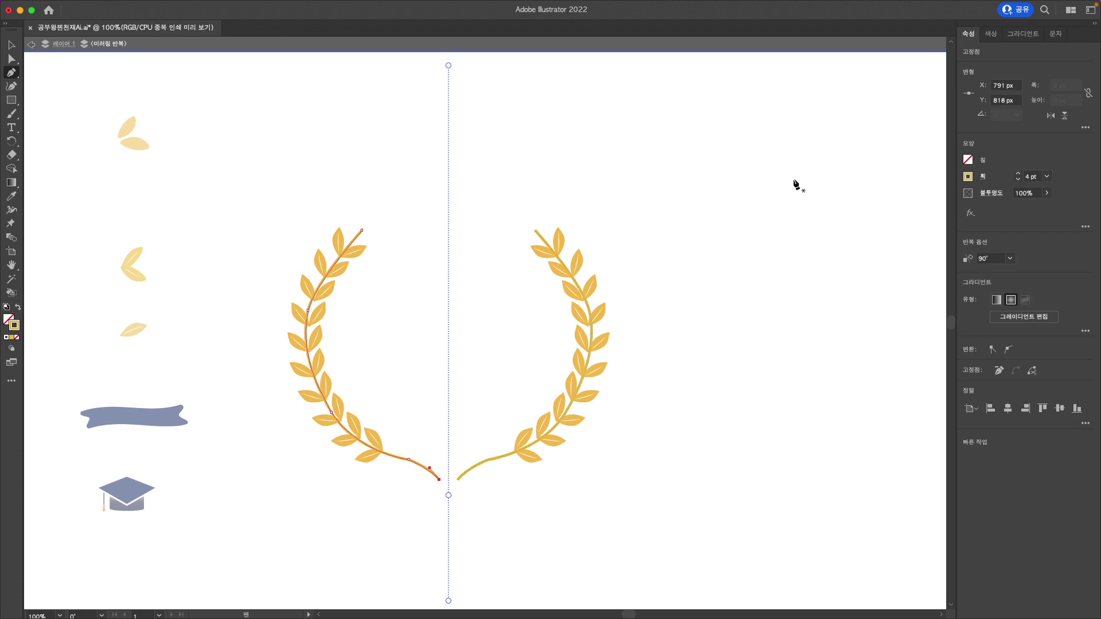
pyautogui.click(10, 225)
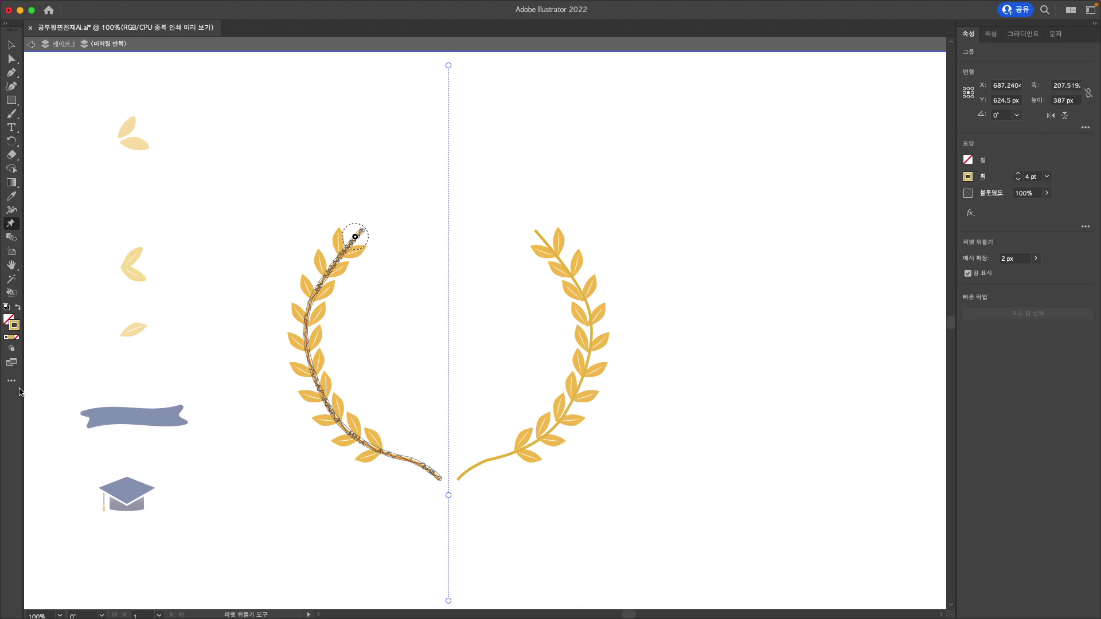
# Pin the left branch with Puppet Warp and pull its bottom tip toward the centre line
pyautogui.click(307, 320)
pyautogui.moveTo(306, 321); pyautogui.dragTo(308, 326)
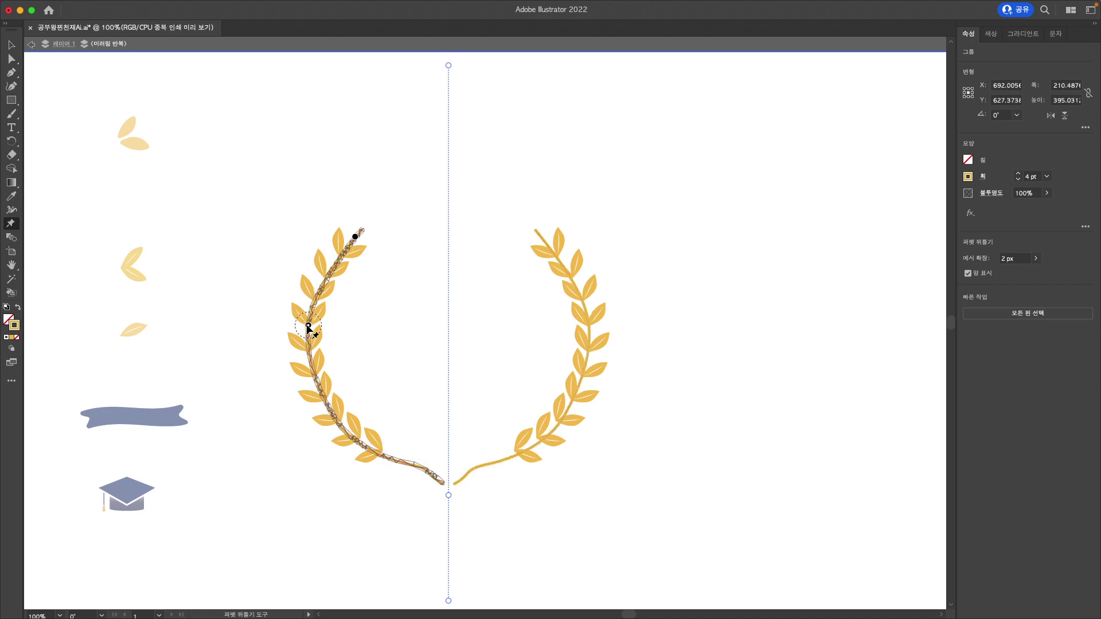
pyautogui.press('super')
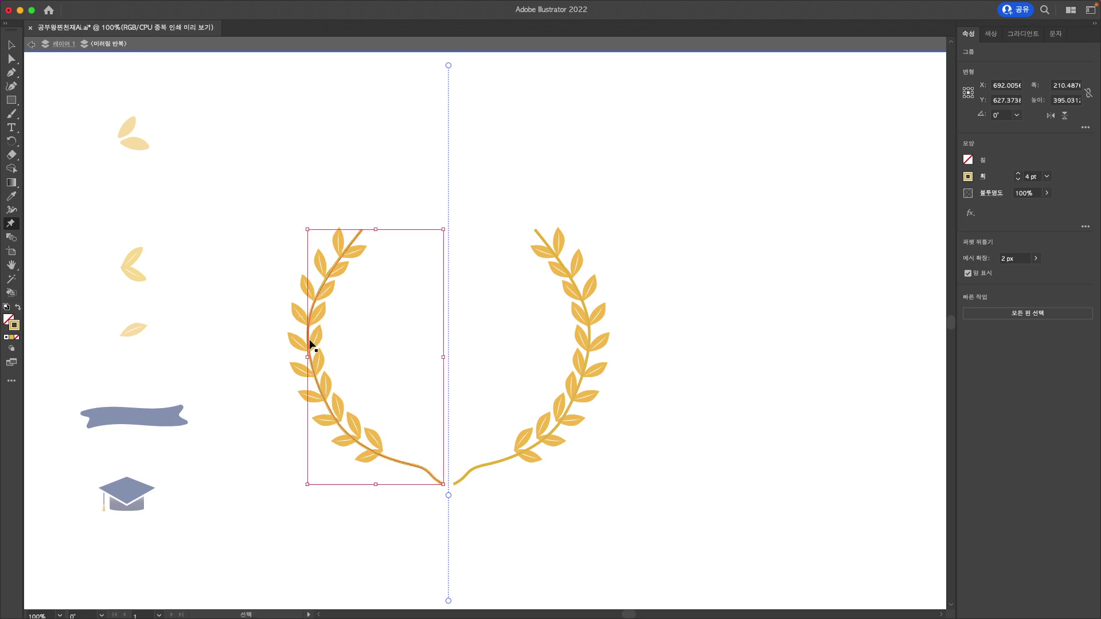
pyautogui.click(356, 235)
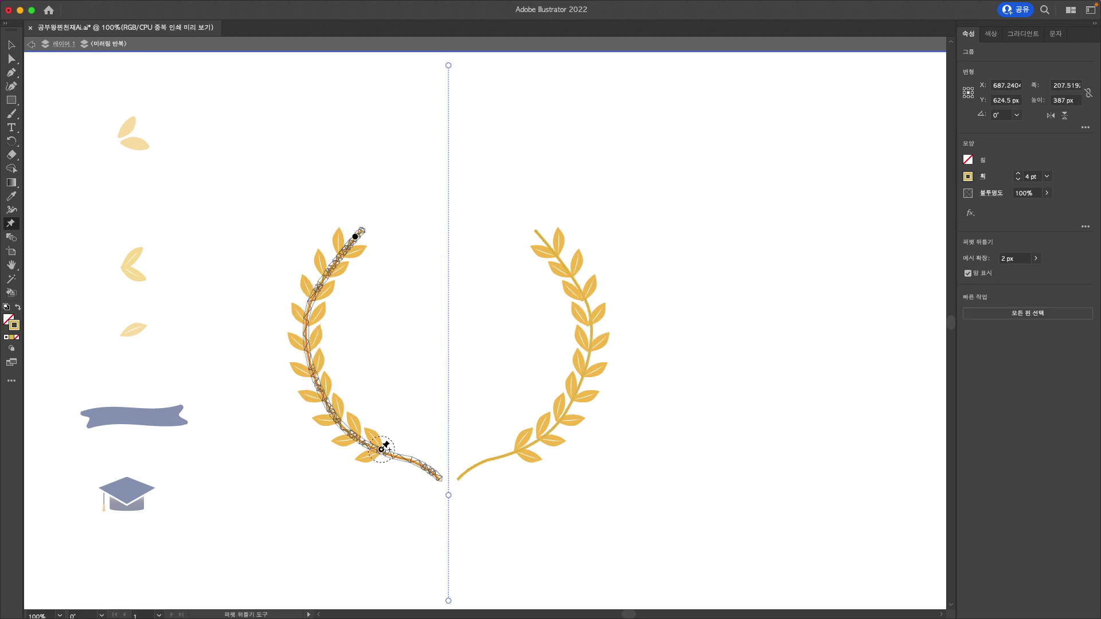
pyautogui.keyDown('shift'); pyautogui.click(307, 325); pyautogui.keyUp('shift')
pyautogui.click(441, 480)
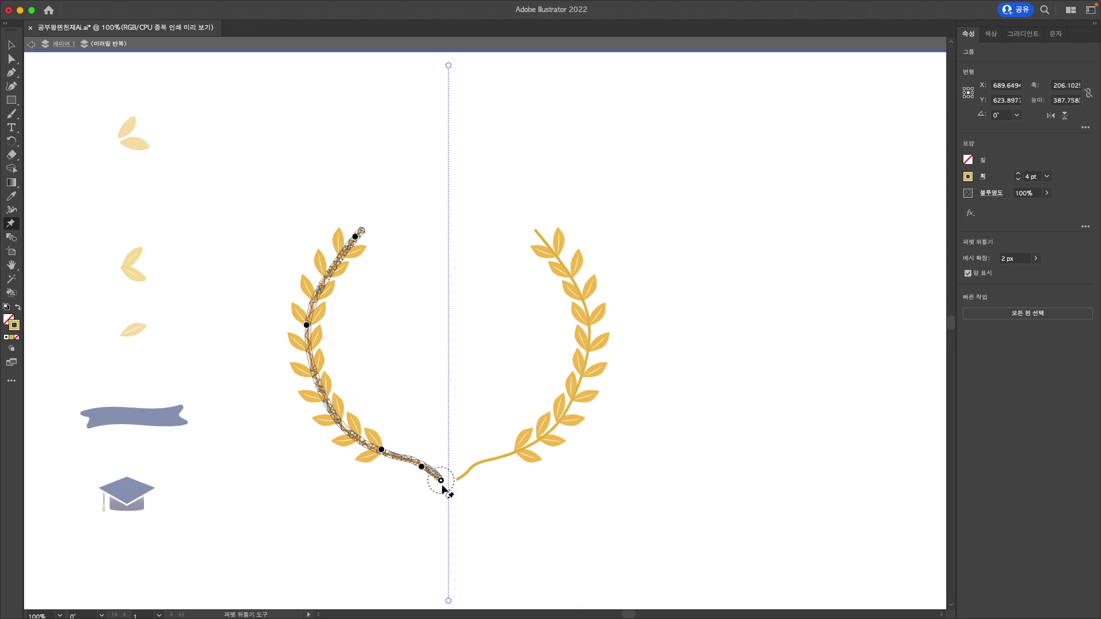
pyautogui.moveTo(442, 485); pyautogui.dragTo(440, 490)
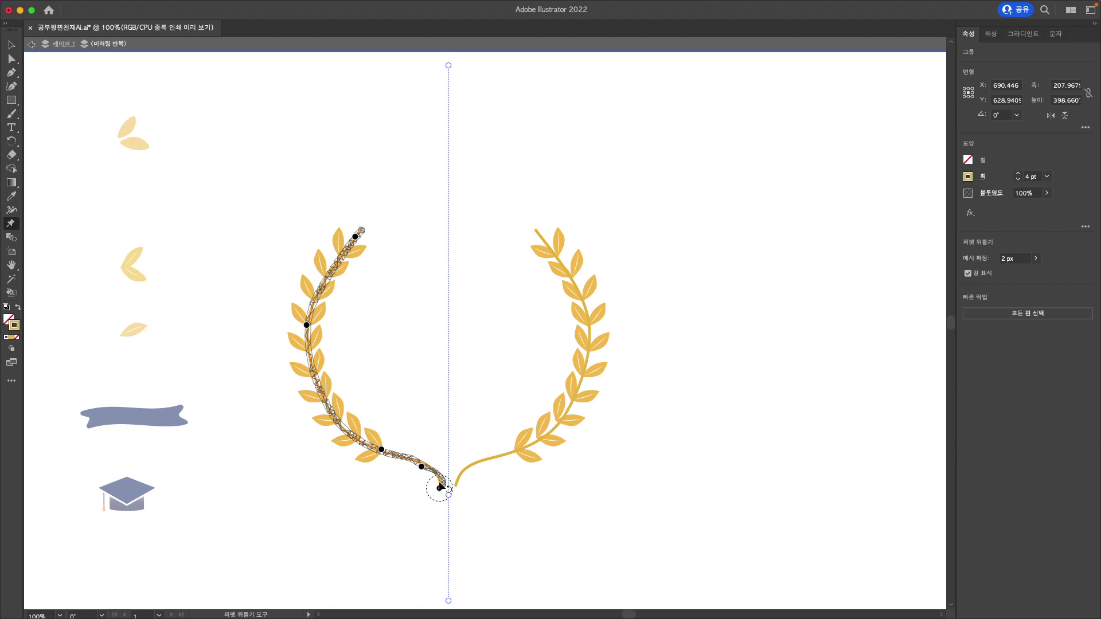
pyautogui.press('a')
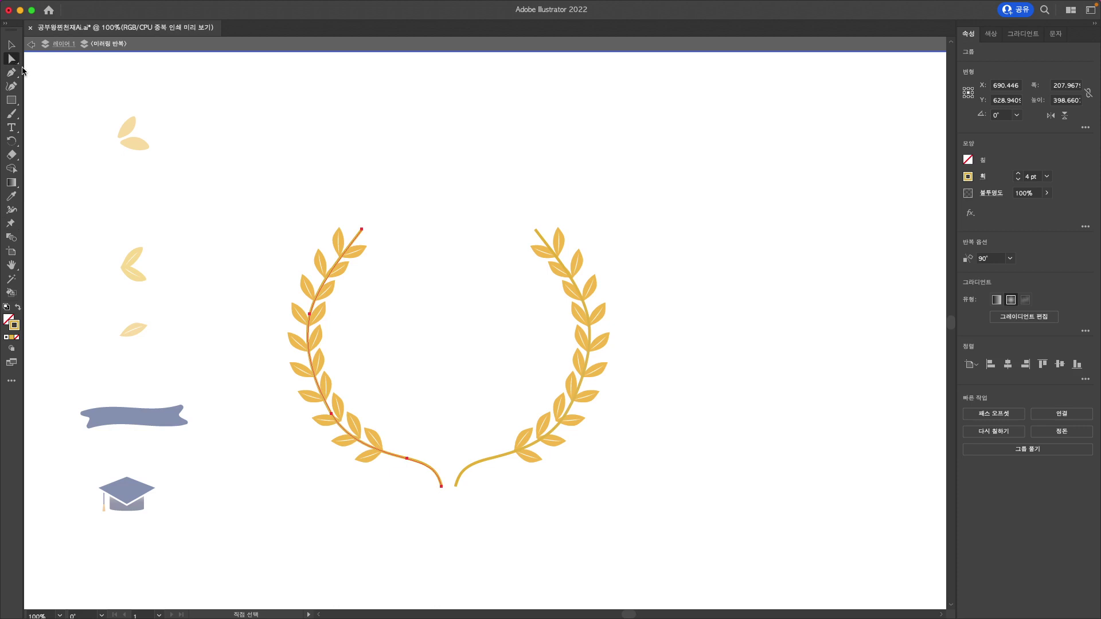
# Tuck the stem's top anchor inside the upper leaves and extend its bottom end lower
pyautogui.click(357, 234)
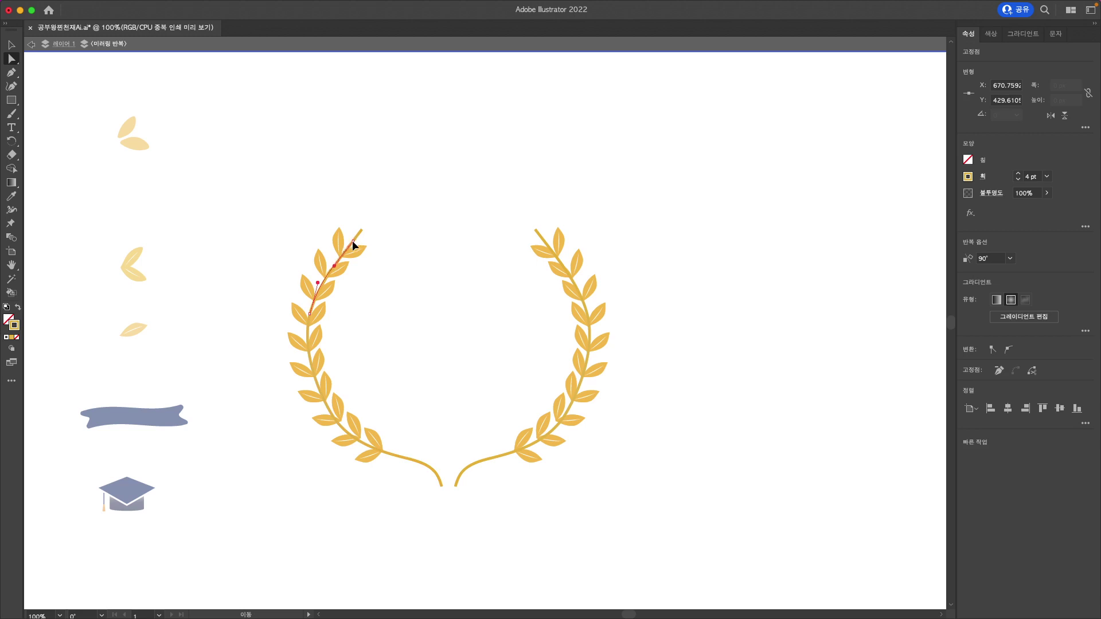
pyautogui.moveTo(344, 250); pyautogui.dragTo(344, 250)
pyautogui.click(439, 481)
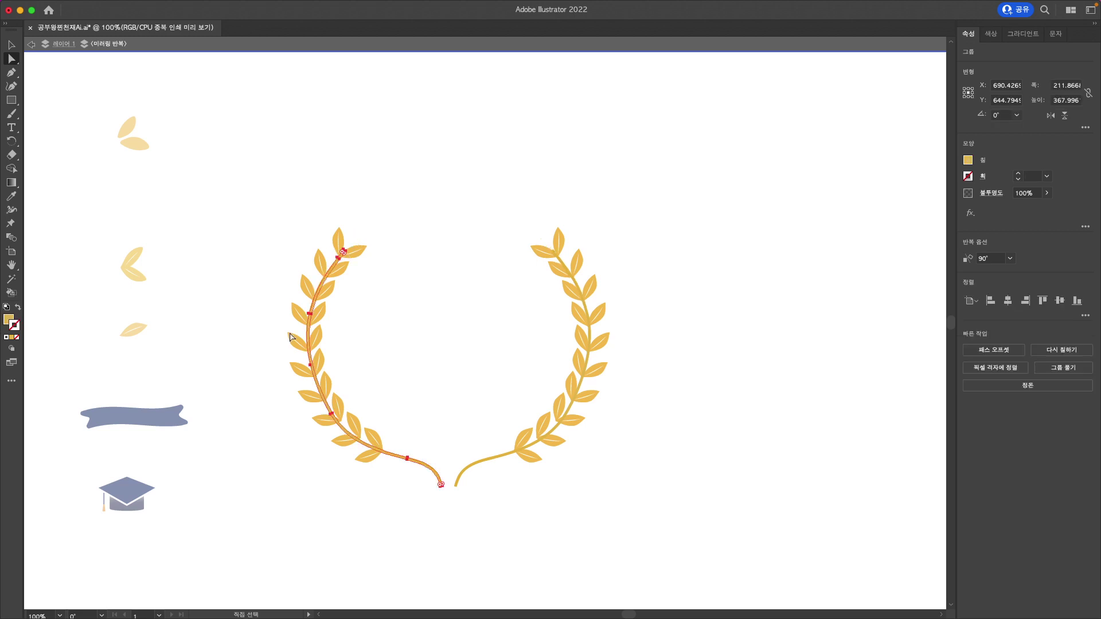
pyautogui.press('super+equal')
pyautogui.press('super+equal')
pyautogui.moveTo(494, 328); pyautogui.dragTo(496, 341)
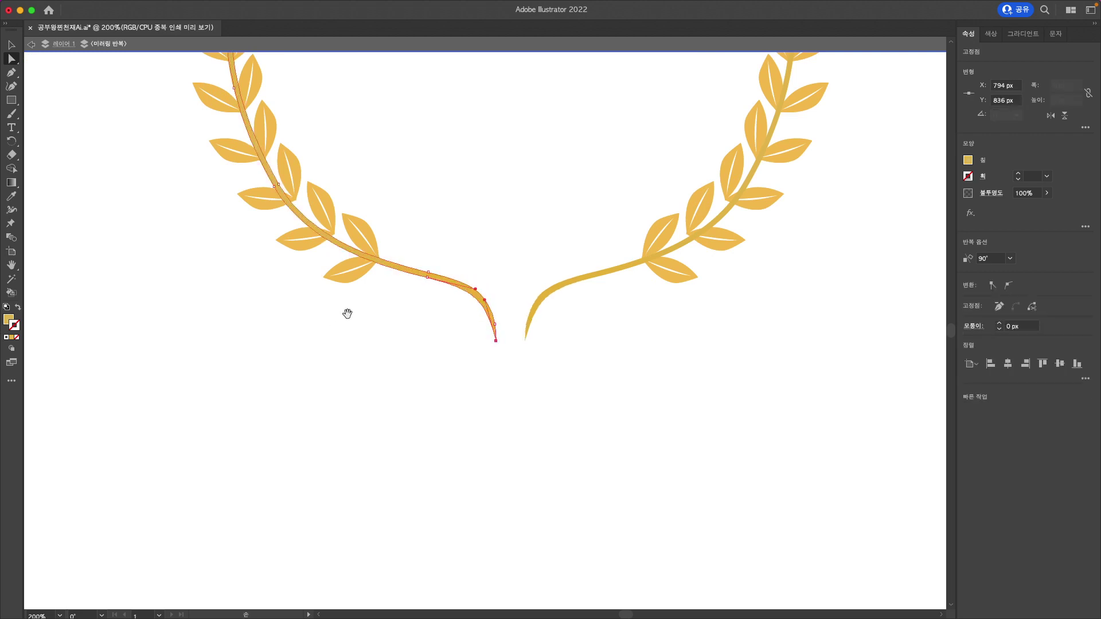
pyautogui.scroll(5, 346, 312)
pyautogui.click(273, 111)
pyautogui.click(313, 193)
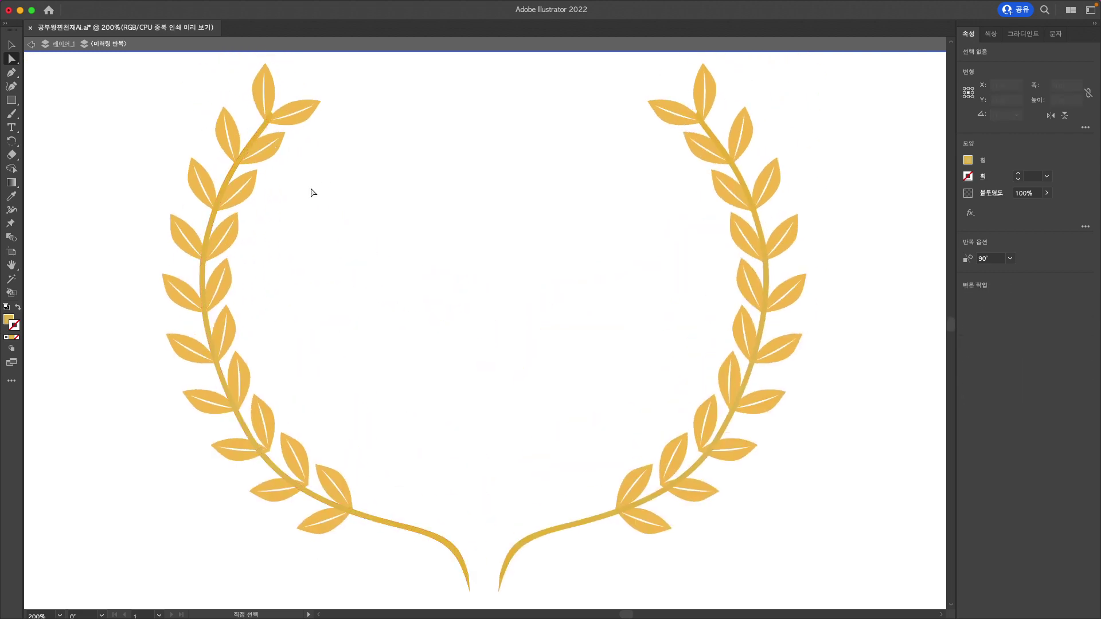
pyautogui.click(31, 43)
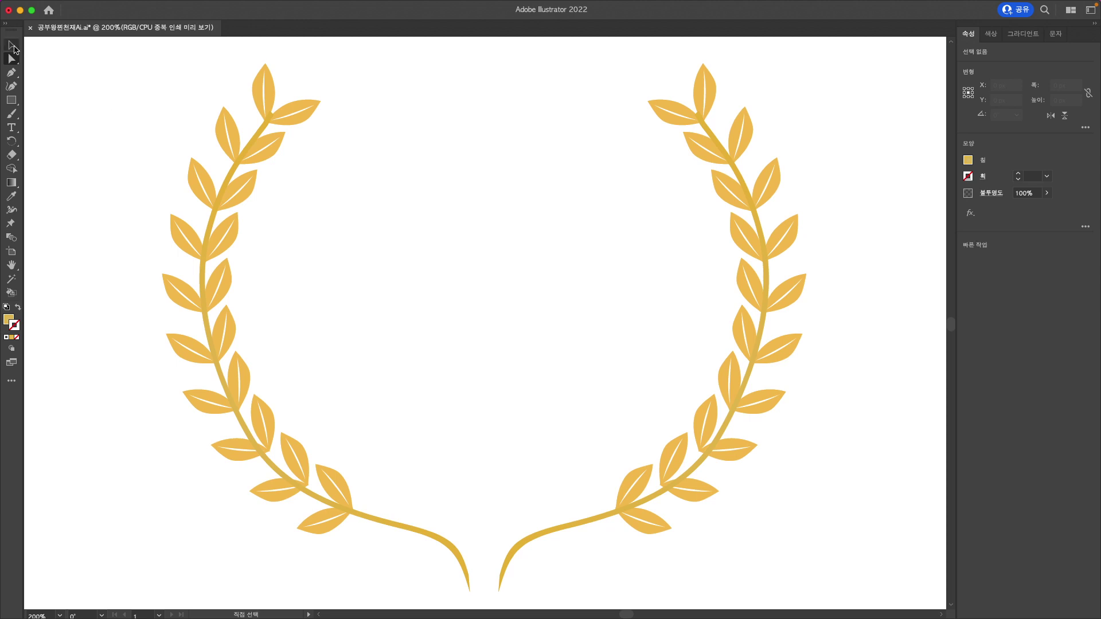
# Select the whole laurel and expand it with Object and Fill checked
pyautogui.click(10, 47)
pyautogui.moveTo(113, 56); pyautogui.dragTo(851, 357)
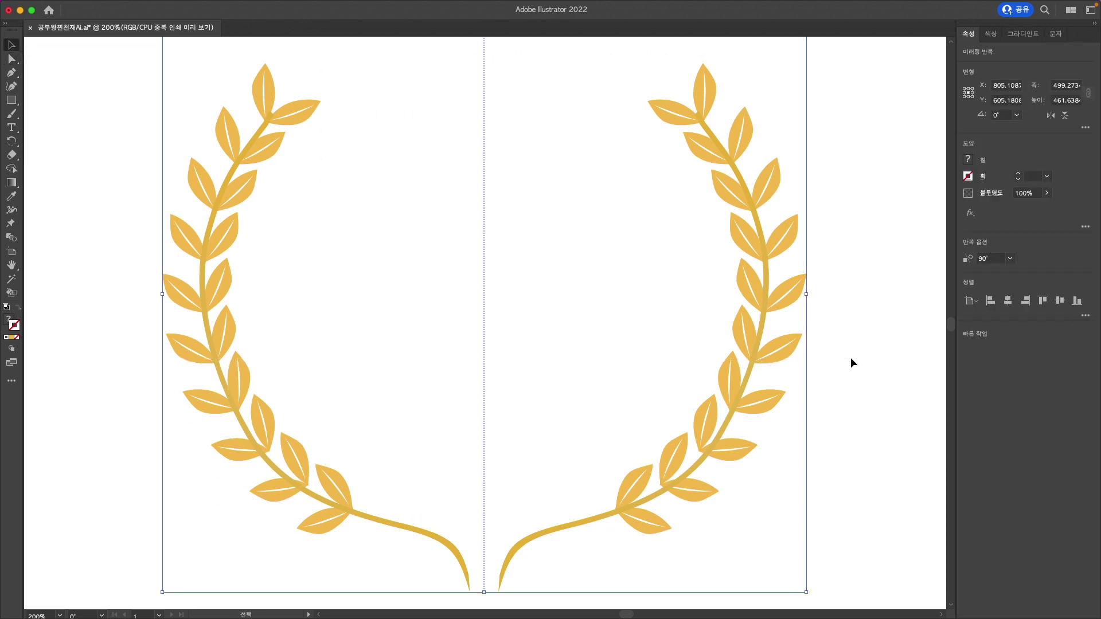
pyautogui.click(141, 7)
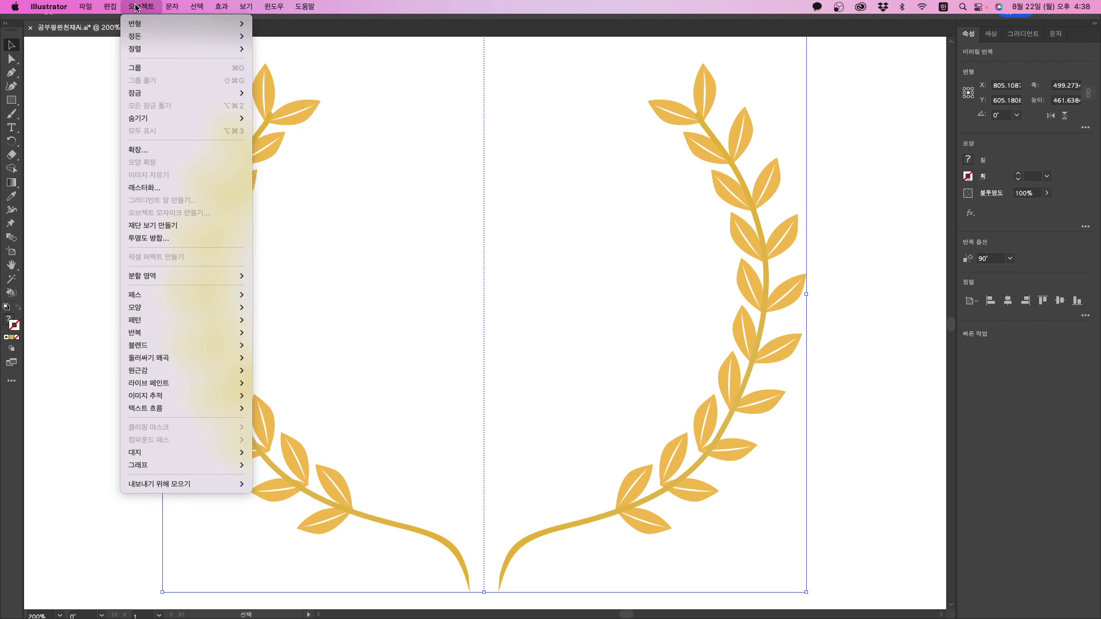
pyautogui.click(173, 149)
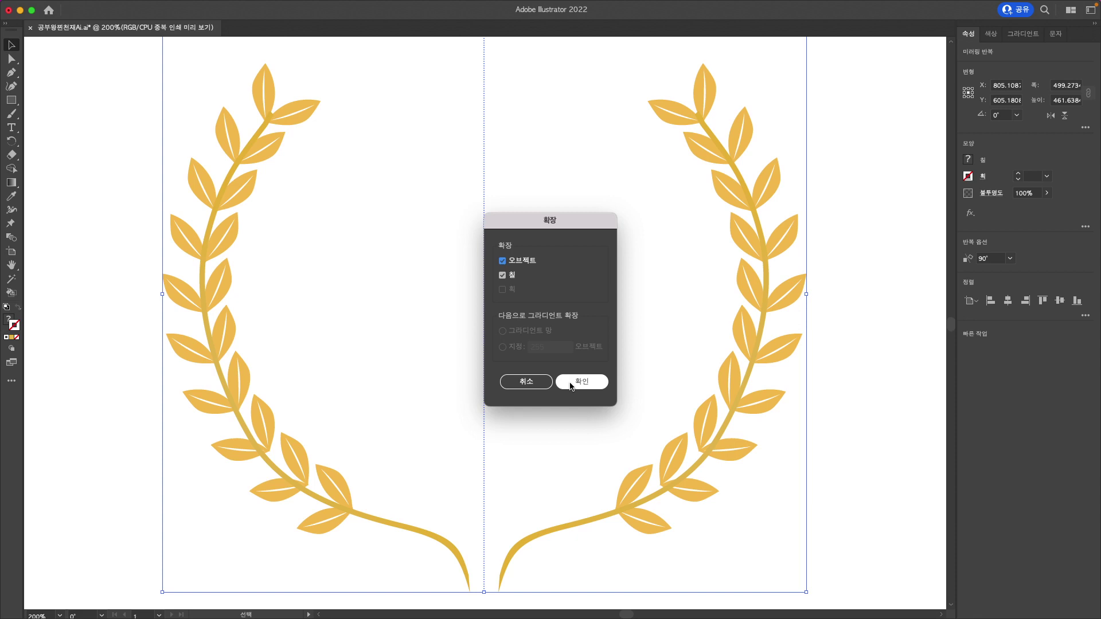
pyautogui.click(571, 383)
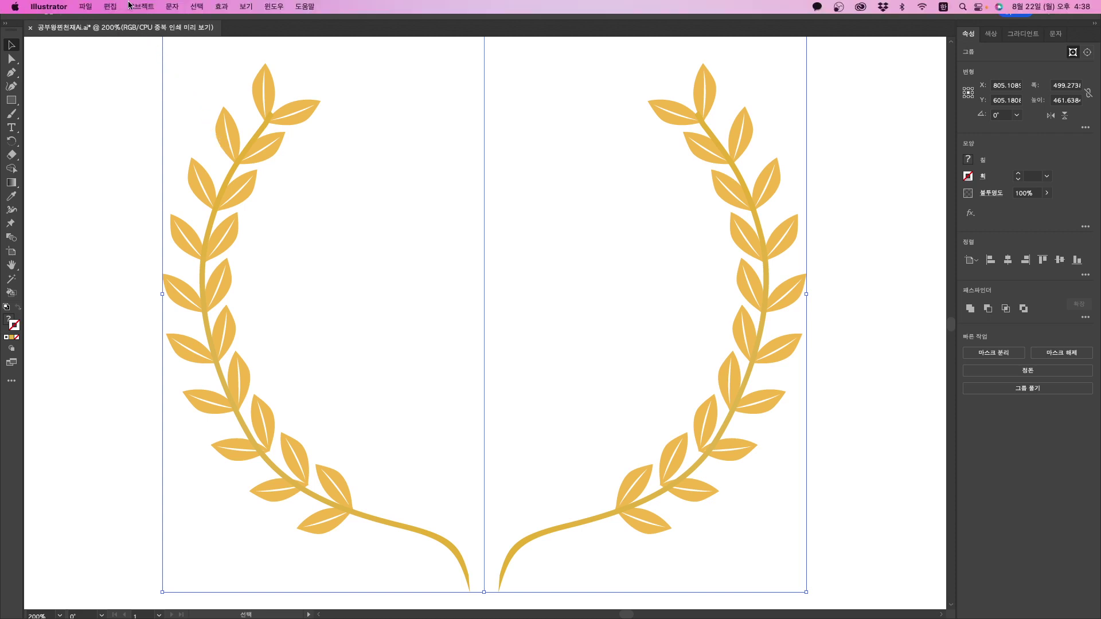
# Ungroup the expanded wreath and shift the left laurel right so both stems cross
pyautogui.click(139, 6)
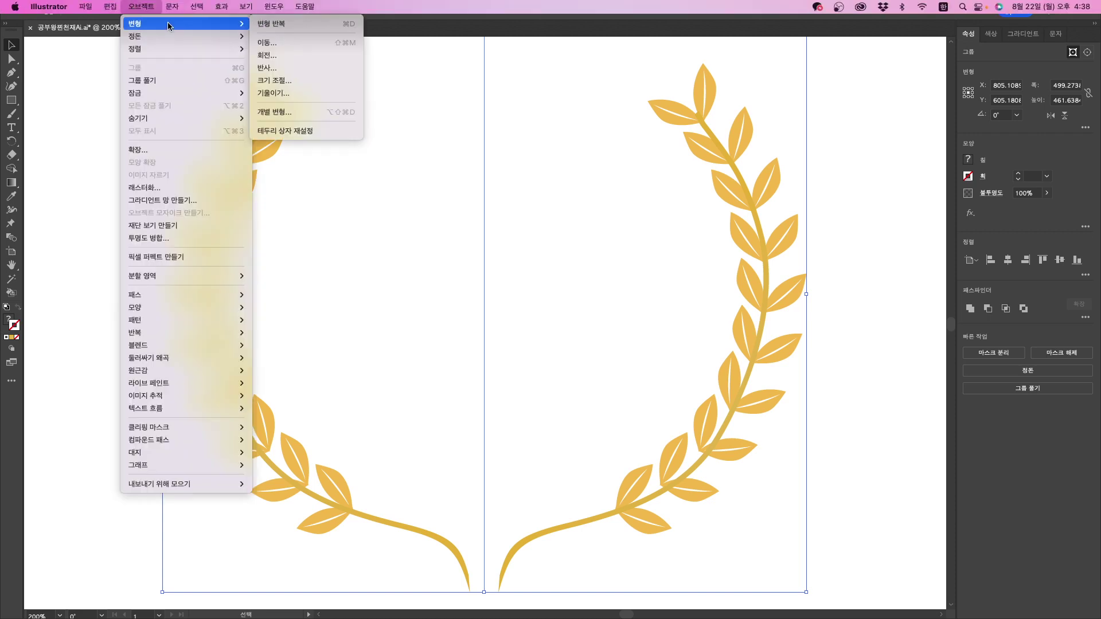
pyautogui.click(170, 79)
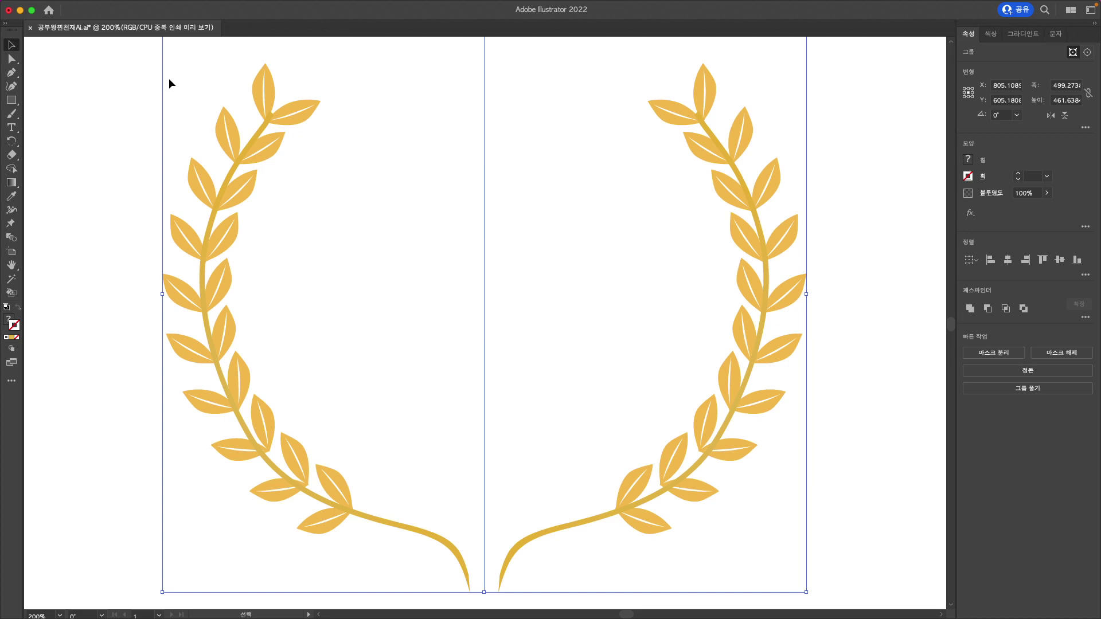
pyautogui.moveTo(281, 117); pyautogui.dragTo(365, 126)
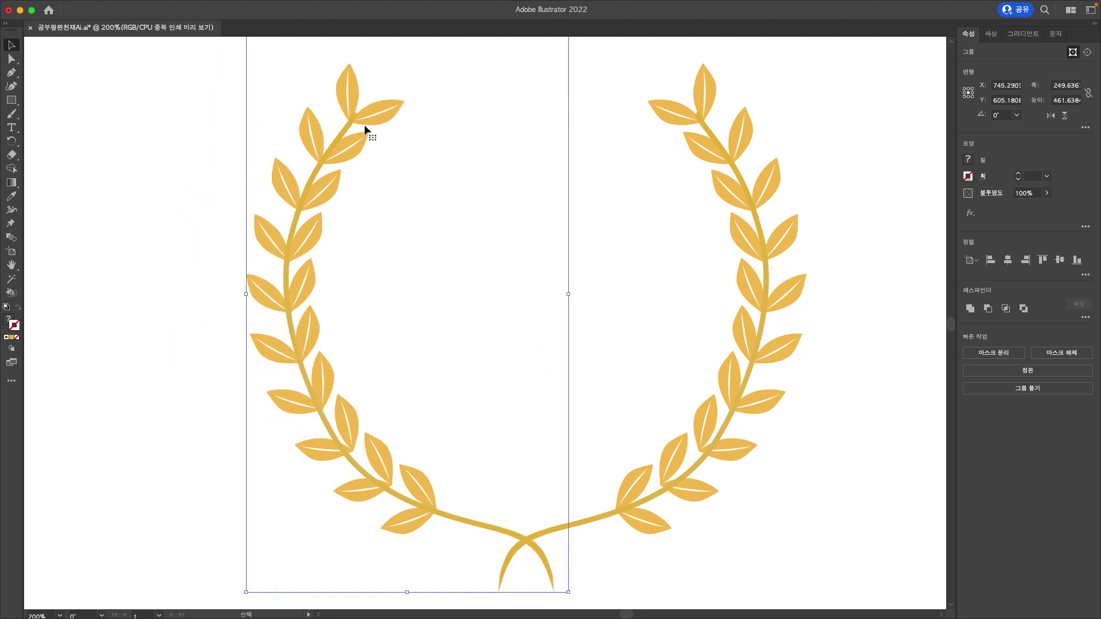
pyautogui.moveTo(492, 180); pyautogui.dragTo(411, 180)
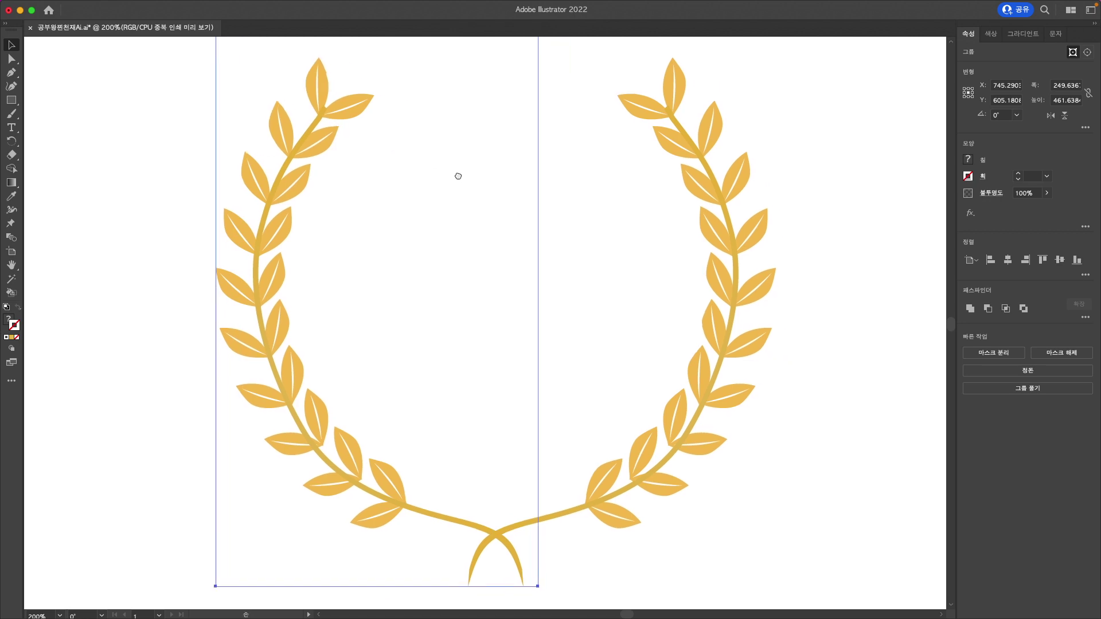
# Place the navy ribbon across the wreath's base and the graduation cap at its top
pyautogui.doubleClick(16, 265)
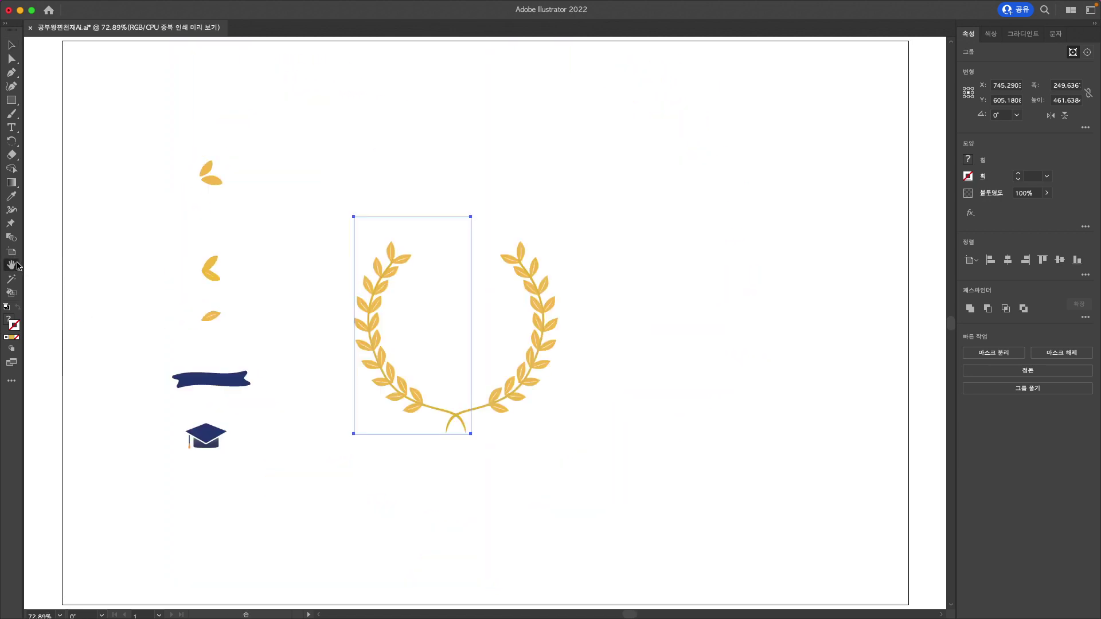
pyautogui.click(299, 322)
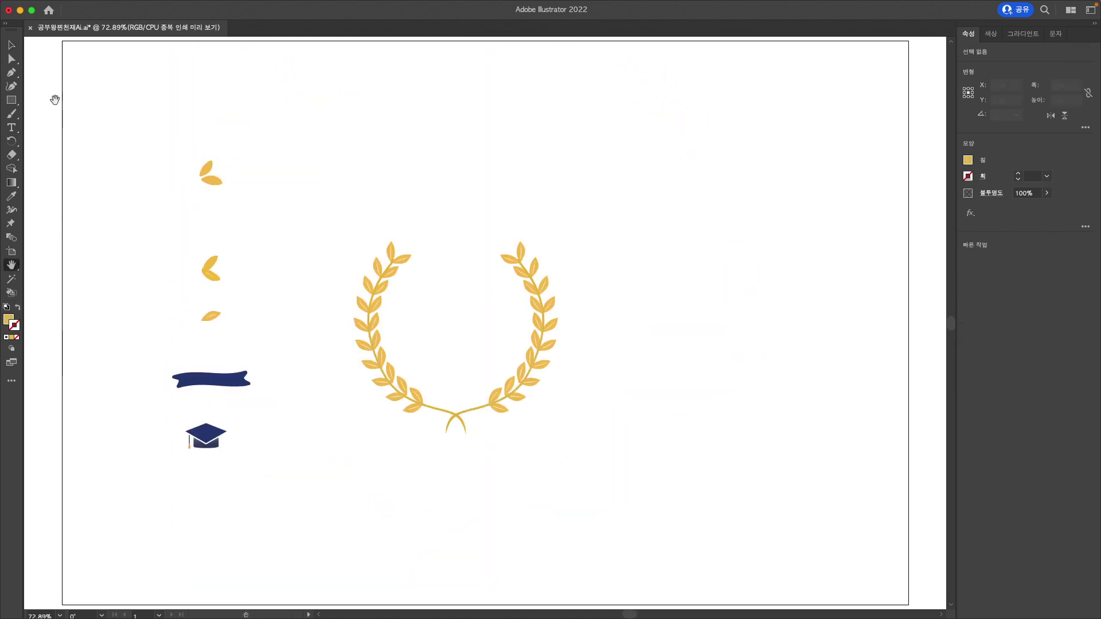
pyautogui.click(12, 51)
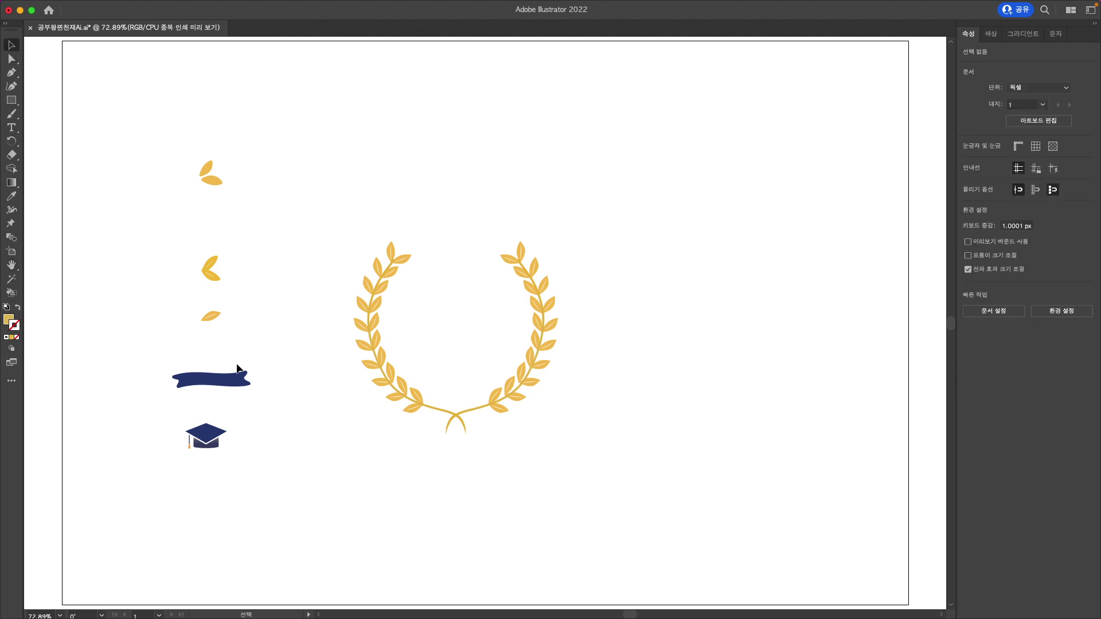
pyautogui.moveTo(243, 377)
pyautogui.mouseDown()
pyautogui.moveTo(451, 386)
pyautogui.moveTo(498, 419)
pyautogui.mouseUp()
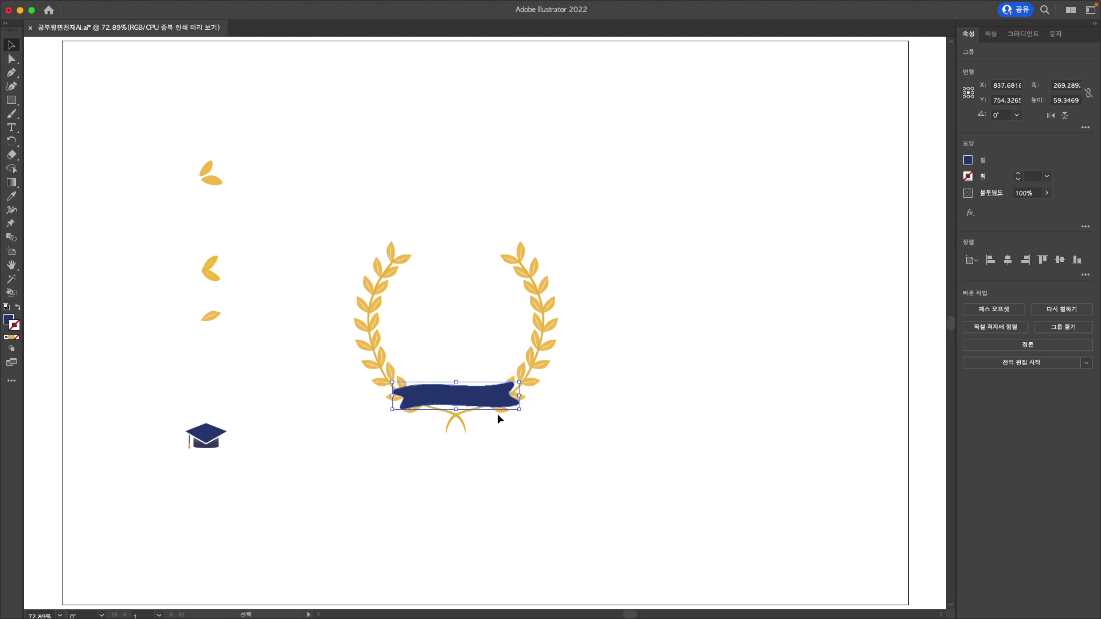
pyautogui.moveTo(206, 437); pyautogui.dragTo(457, 268)
# Begin typing the title 공부왕 찐천재 in a text object inside the wreath
pyautogui.press('t')
pyautogui.click(411, 314)
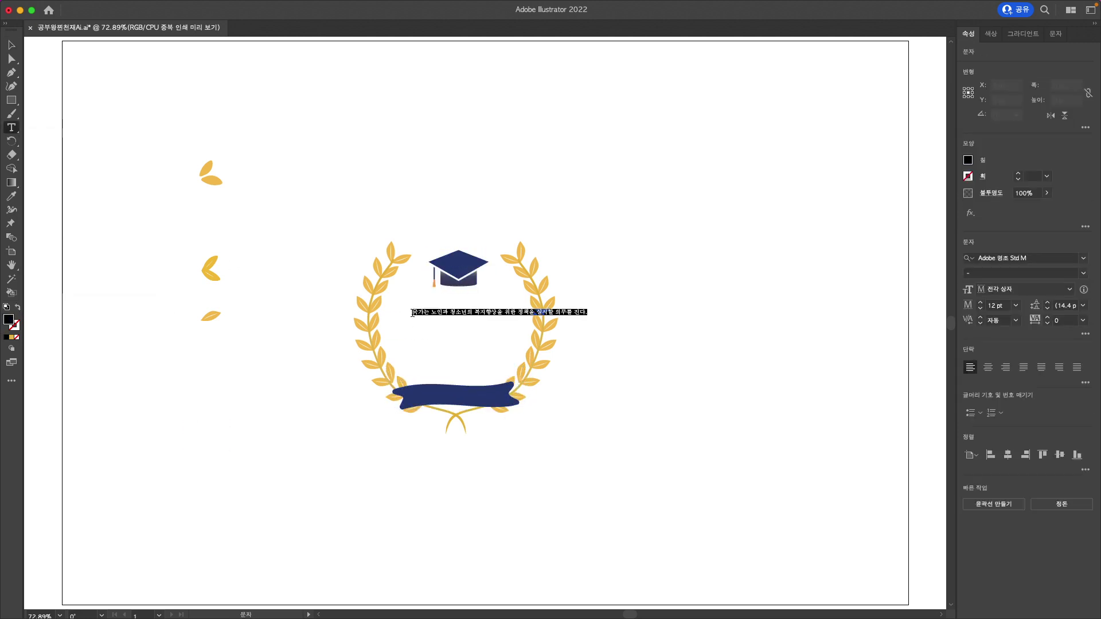
pyautogui.write('공비')
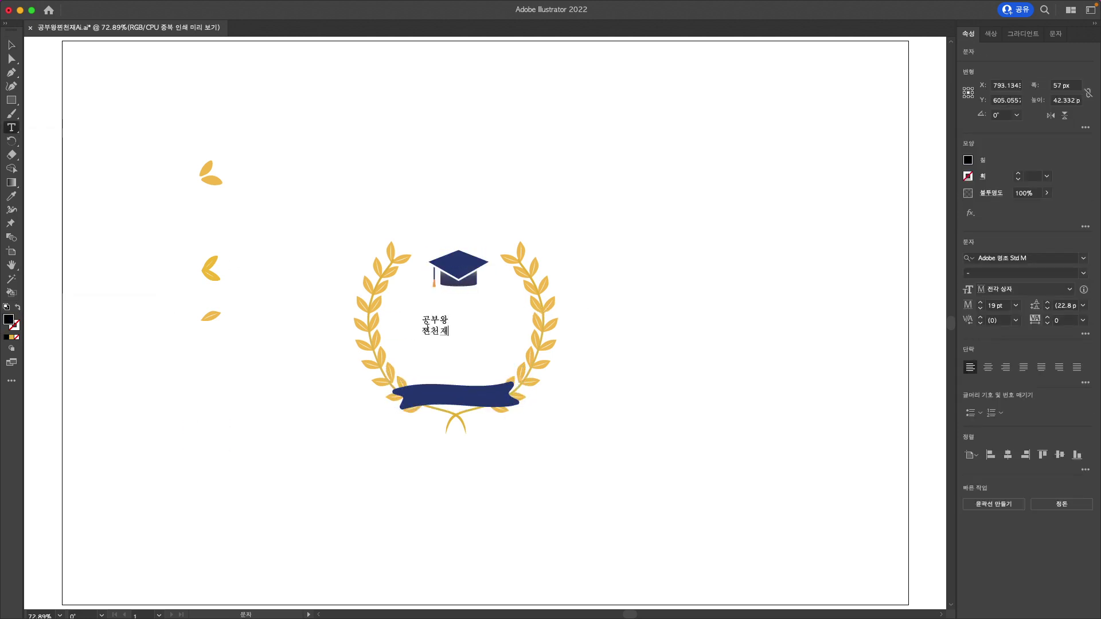
pyautogui.write('d')
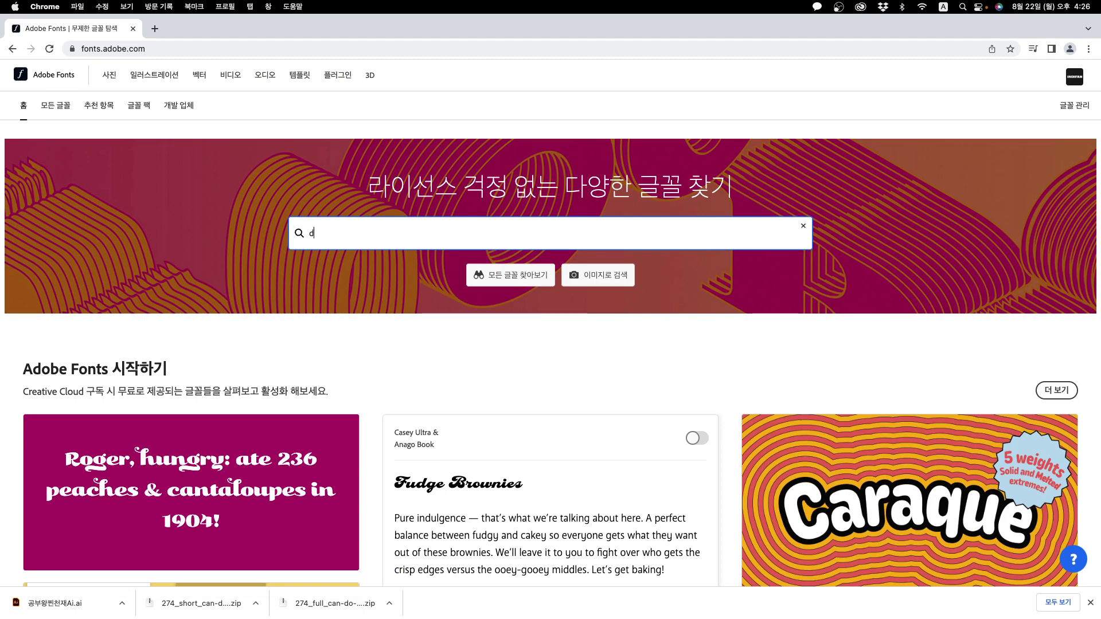
# Search Adobe Fonts for 안단테 and activate the whole Sandoll 안단테 font family
pyautogui.press('BackSpace')
pyautogui.press('BackSpace')
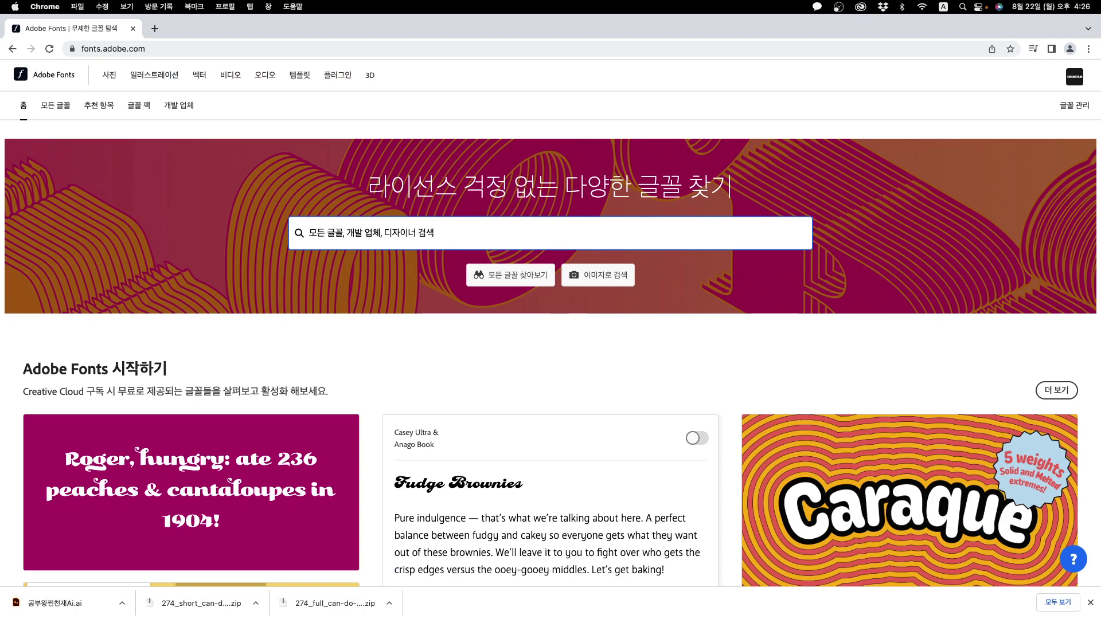
pyautogui.write('앤')
pyautogui.press('Return')
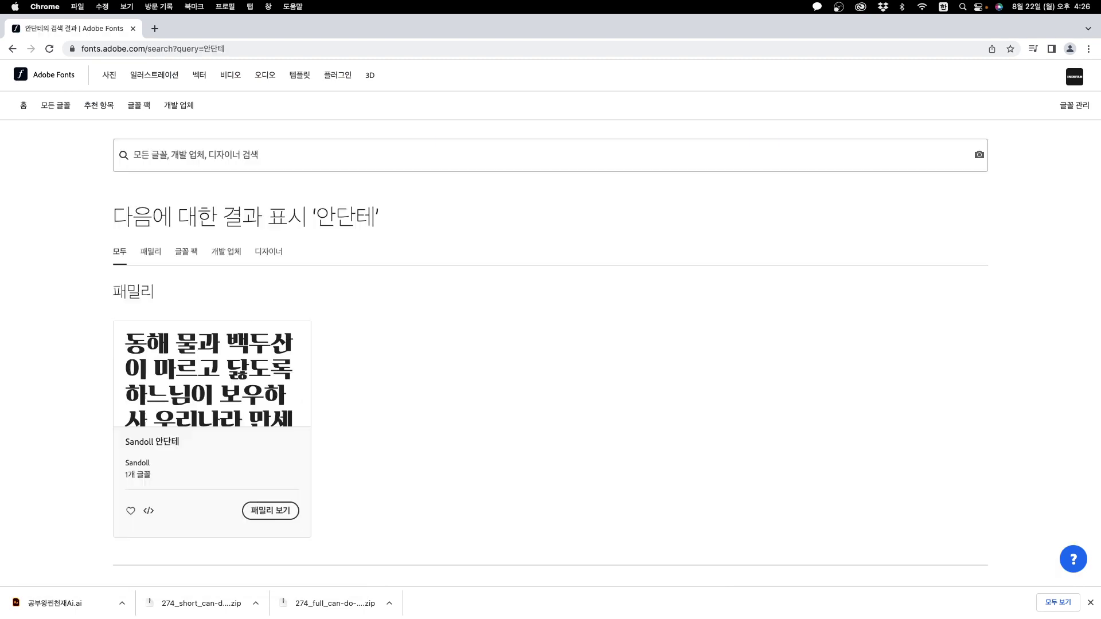
pyautogui.click(922, 180)
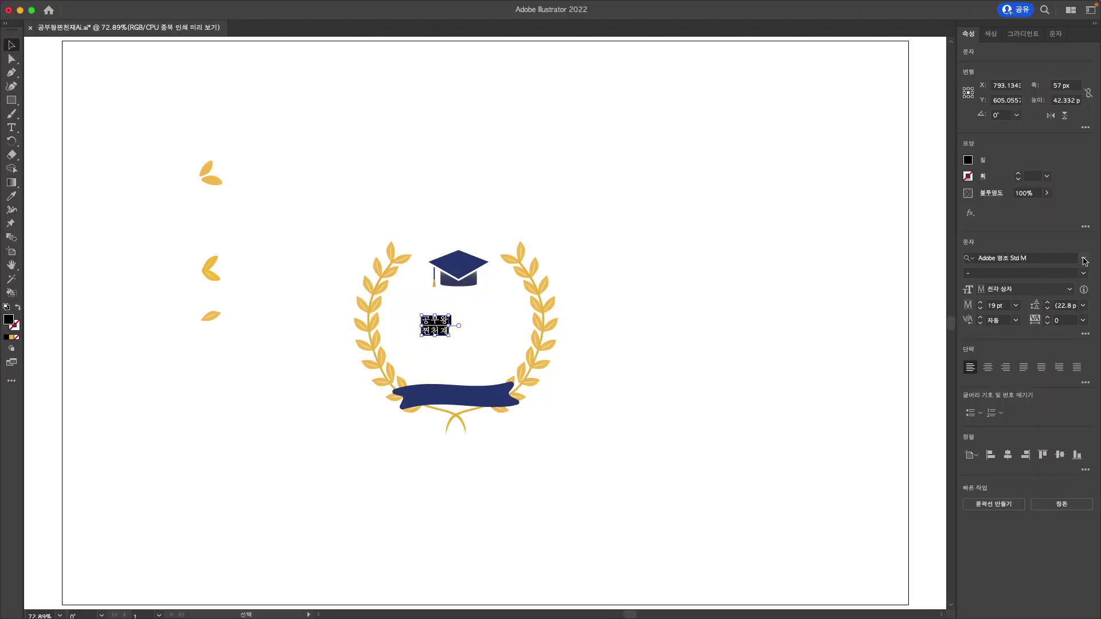
pyautogui.click(1083, 259)
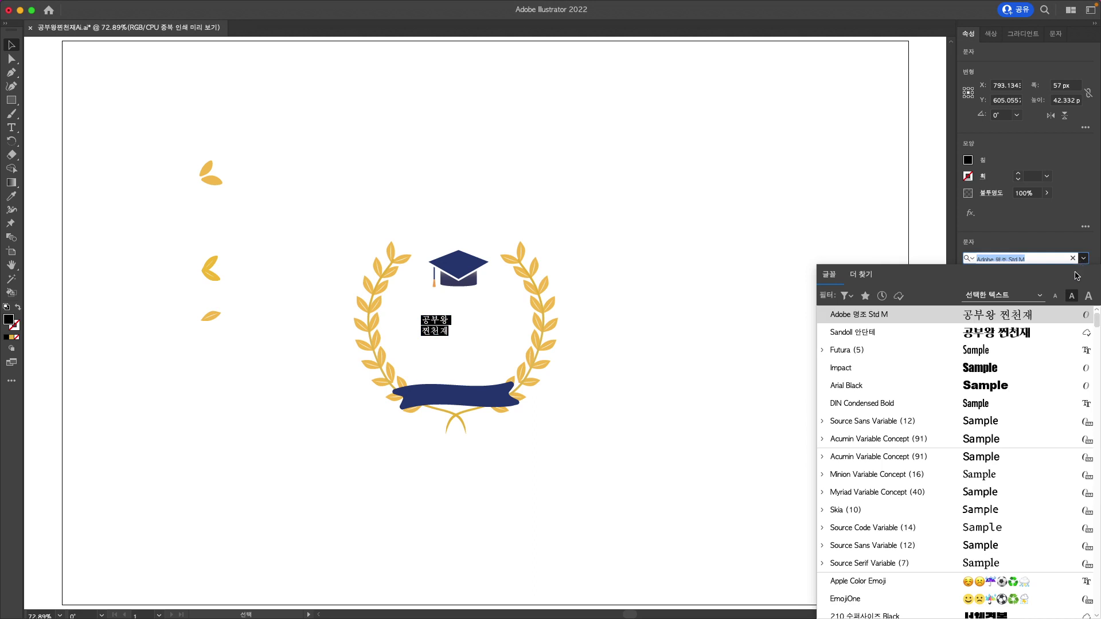
# Set the title to Sandoll 안단테 with leading 76 pt and tracking -15, filled with the leaves' gold
pyautogui.click(1038, 341)
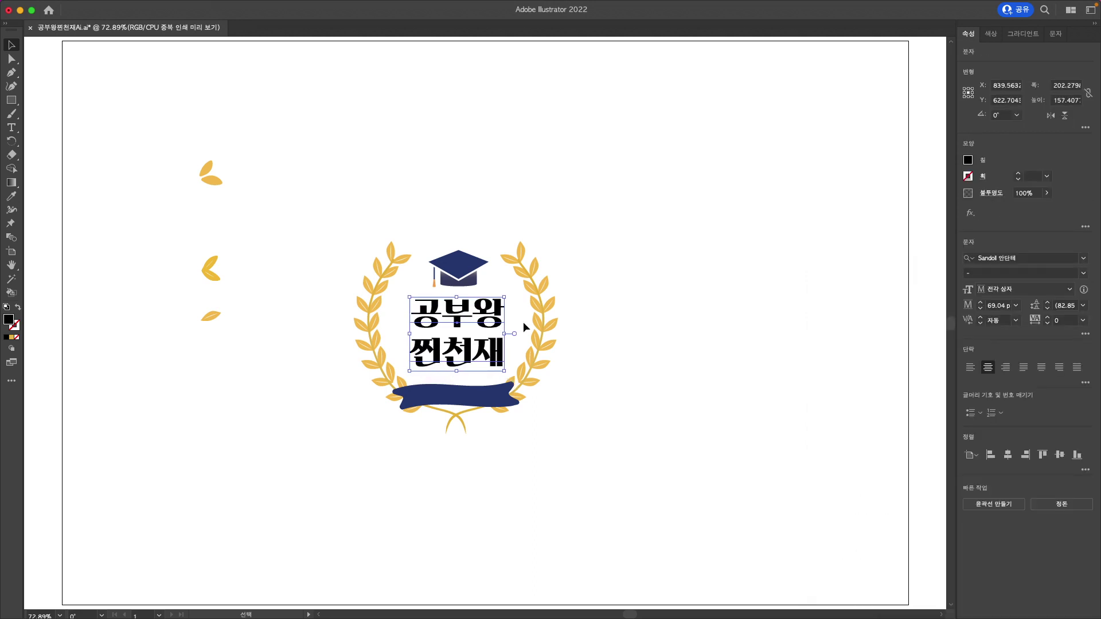
pyautogui.click(1047, 308)
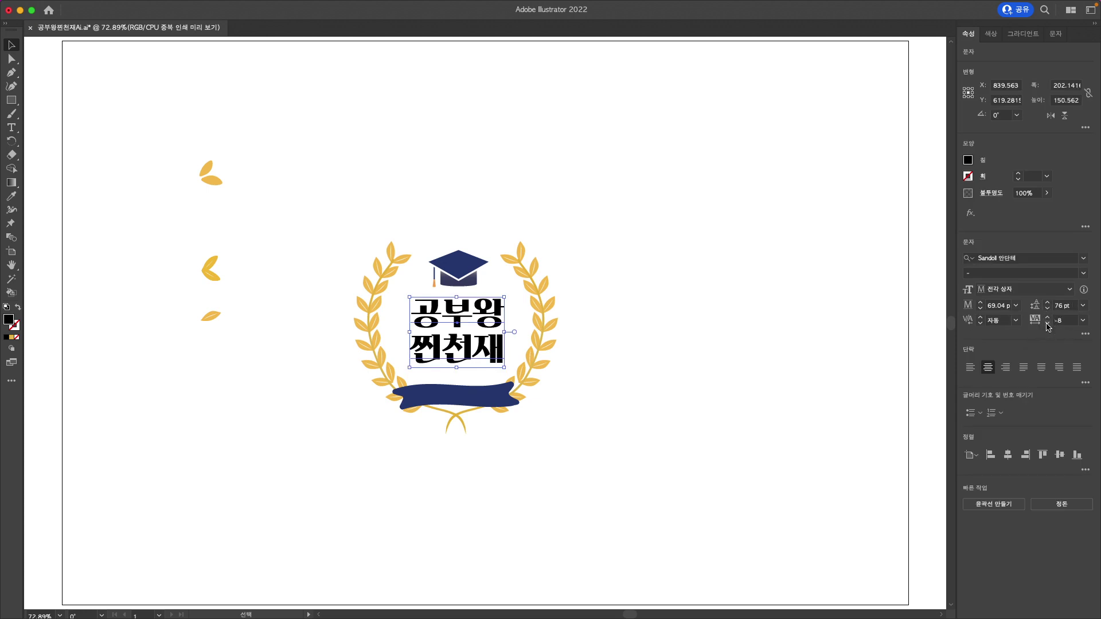
pyautogui.click(1048, 324)
pyautogui.click(11, 195)
pyautogui.click(397, 250)
# Start a new text object below the wreath with a black fill set in the Color Picker
pyautogui.click(13, 130)
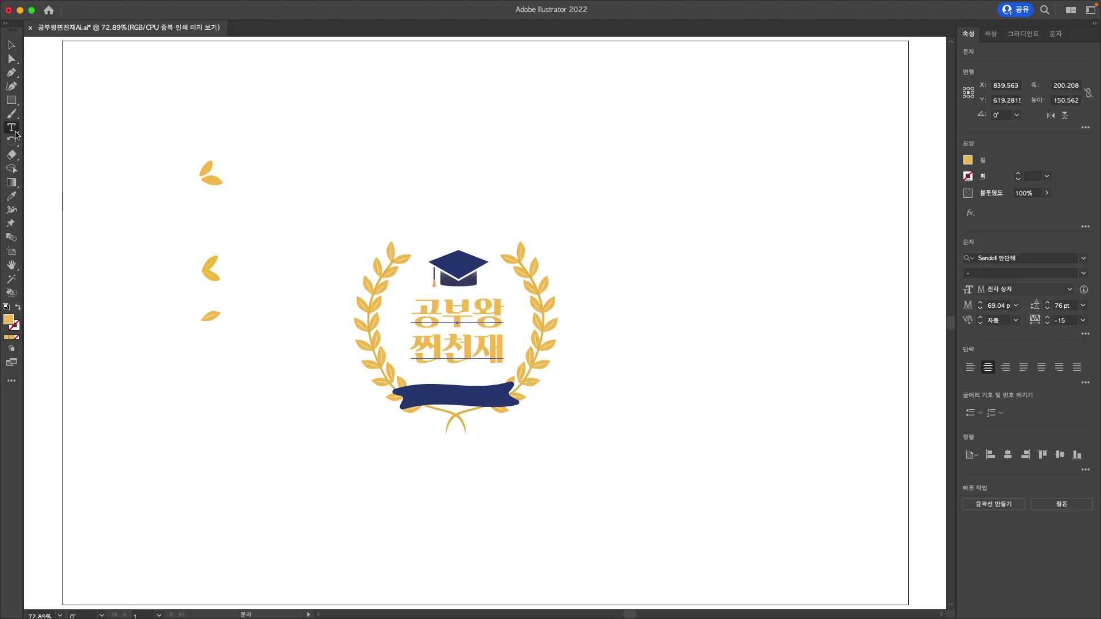
pyautogui.click(411, 395)
pyautogui.doubleClick(8, 319)
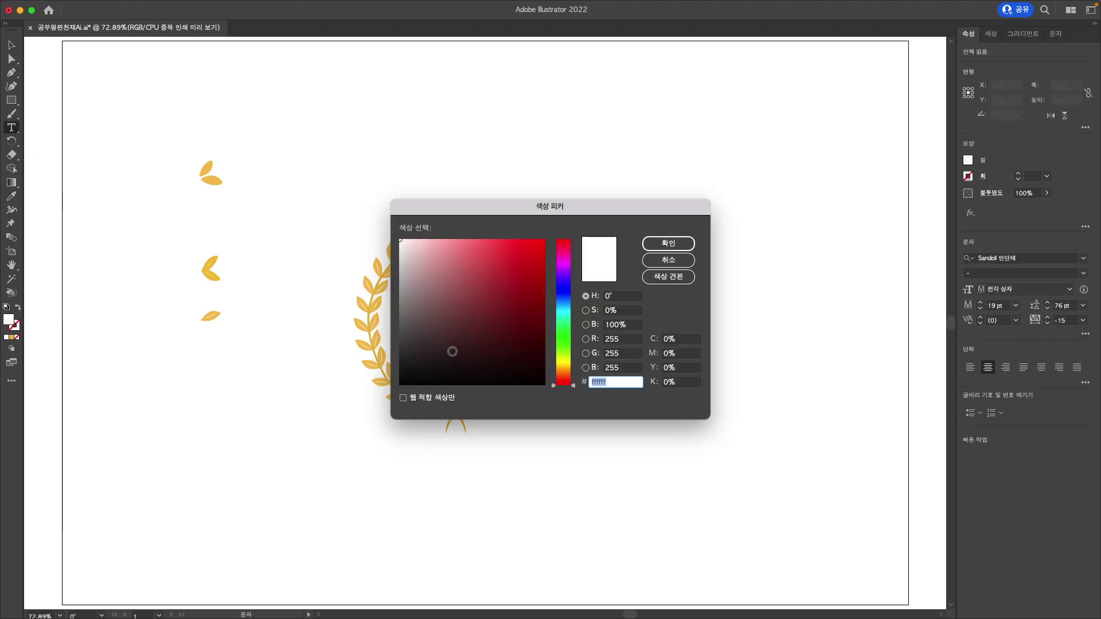
pyautogui.write('ffffff')
pyautogui.moveTo(477, 350); pyautogui.dragTo(395, 395)
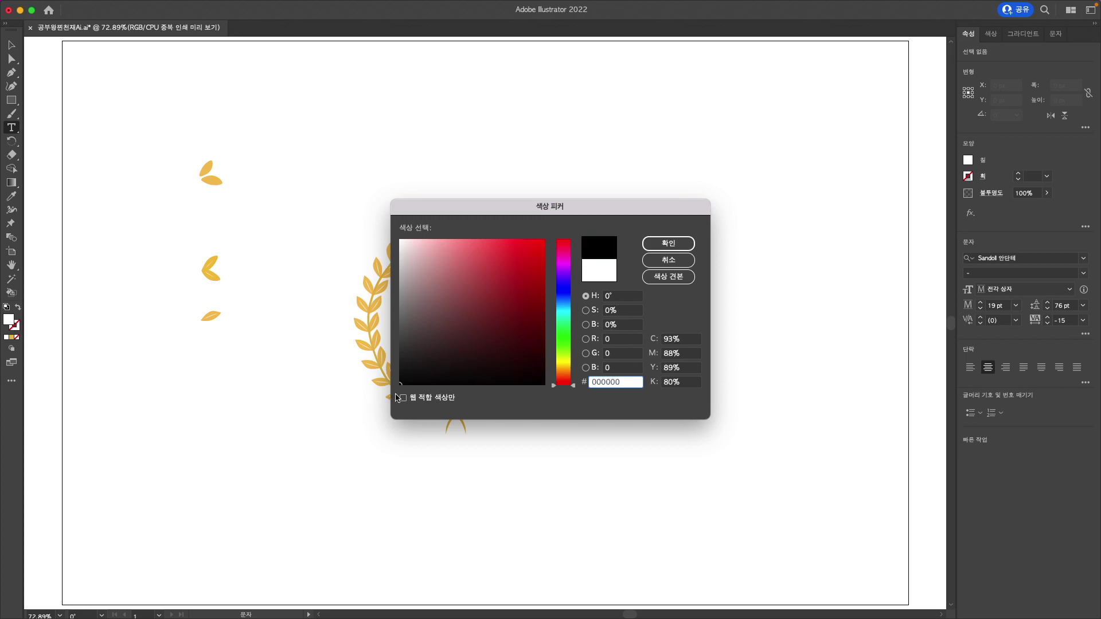
pyautogui.click(668, 243)
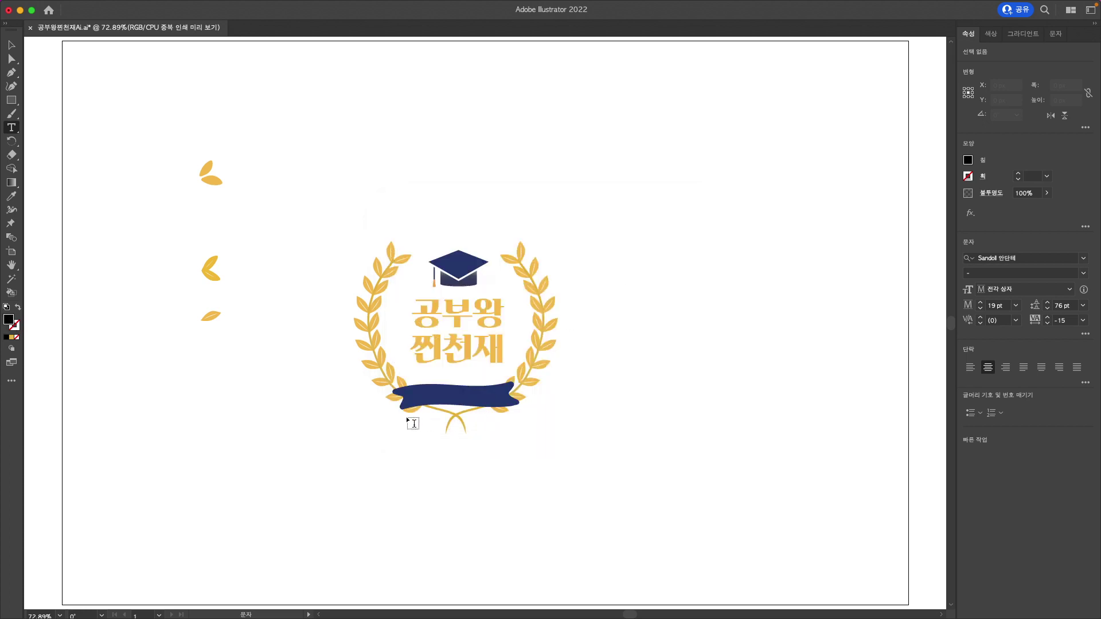
# Paste the ribbon text, centre it on the ribbon and give it a white fill
pyautogui.click(417, 397)
pyautogui.hotkey('ctrl', 'v')
pyautogui.click(12, 45)
pyautogui.moveTo(419, 395); pyautogui.dragTo(455, 396)
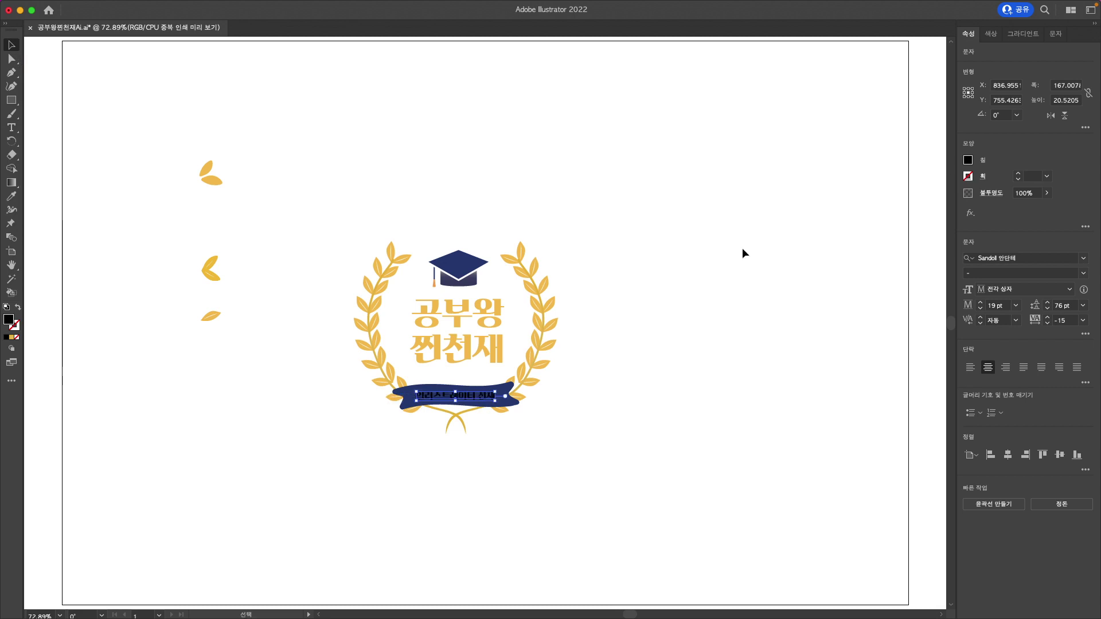
pyautogui.click(968, 160)
pyautogui.press('Up')
pyautogui.press('Up')
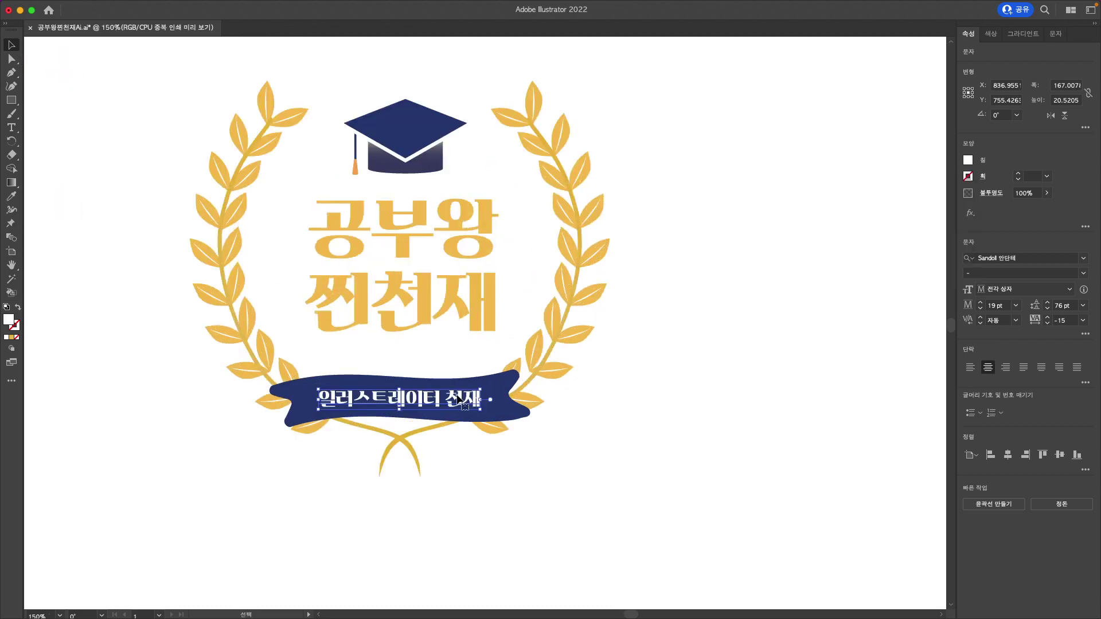
pyautogui.scroll(2, 508, 394)
# Recolour the word 일러스트레이터 with the leaves' gold using the eyedropper
pyautogui.doubleClick(378, 397)
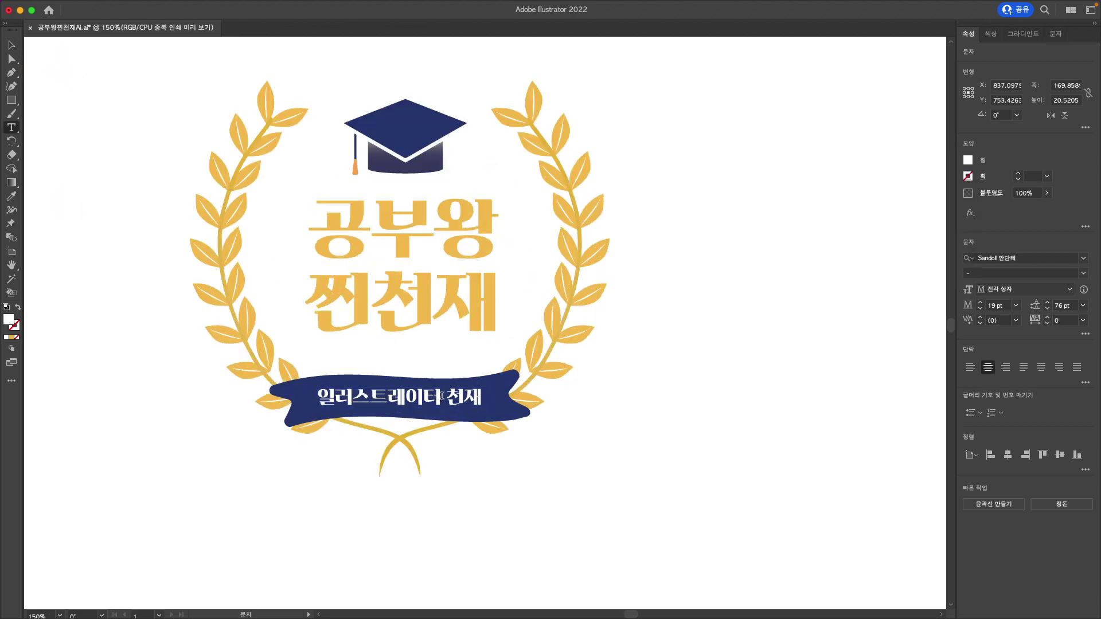
pyautogui.click(968, 160)
pyautogui.click(10, 196)
pyautogui.click(212, 196)
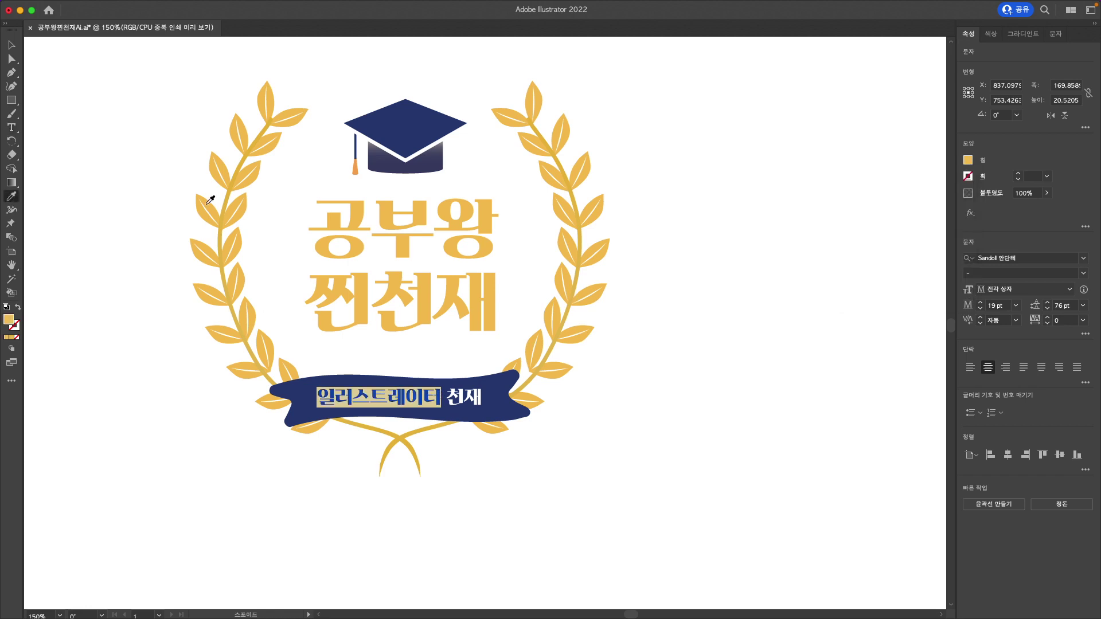
# Marquee-select the whole emblem with the Selection tool
pyautogui.press('v')
pyautogui.scroll(2, 453, 344)
pyautogui.hscroll(-2, 453, 344)
pyautogui.moveTo(707, 533); pyautogui.dragTo(231, 111)
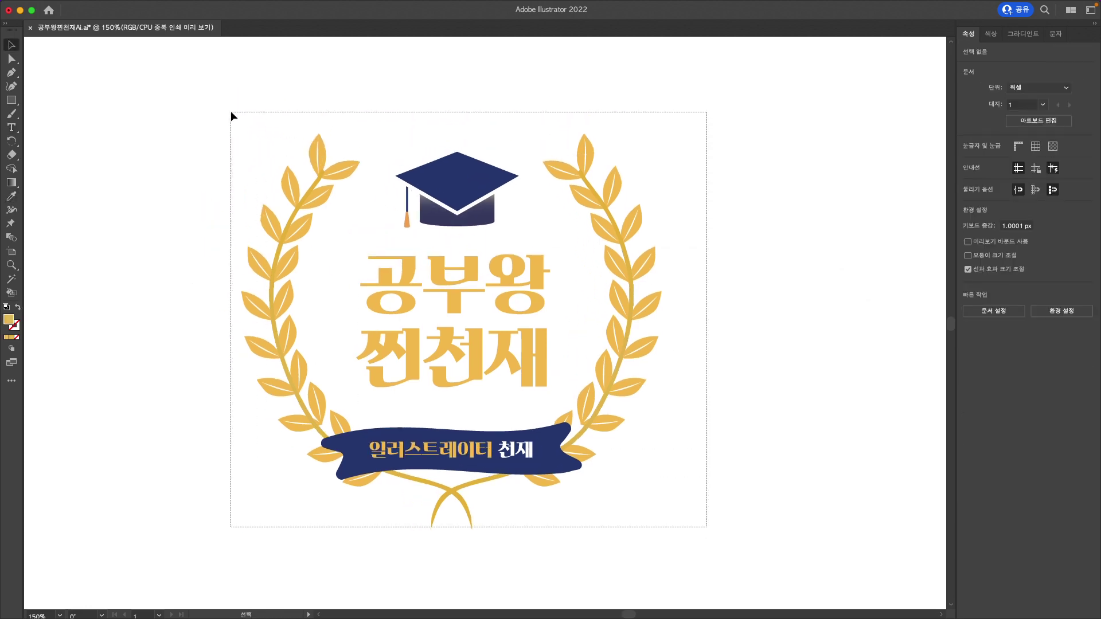
pyautogui.click(115, 7)
pyautogui.moveTo(118, 231)
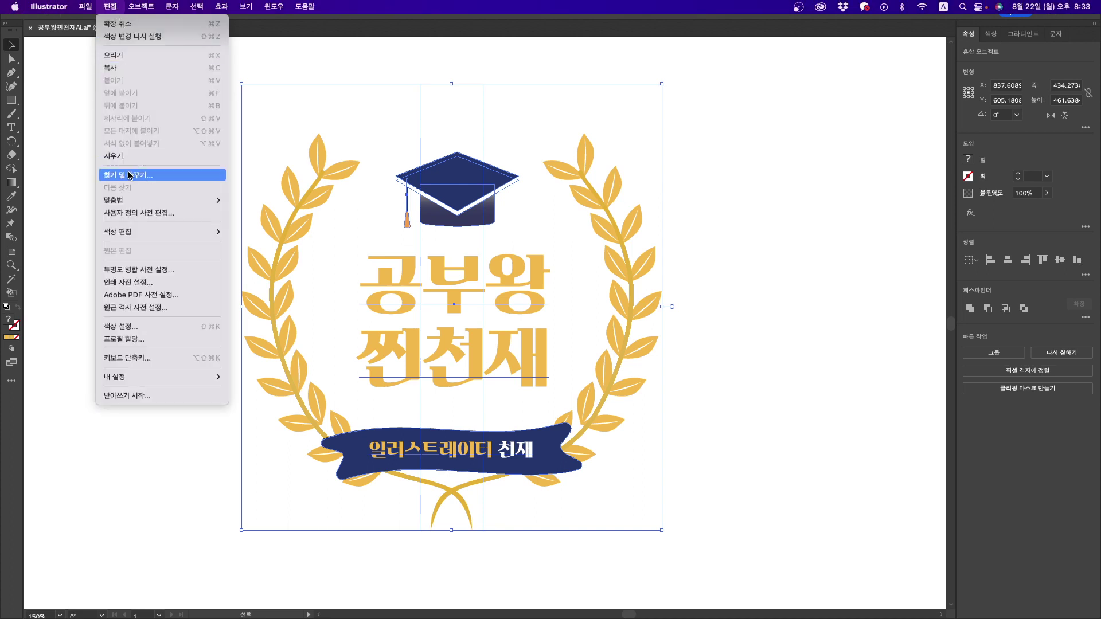
pyautogui.click(296, 233)
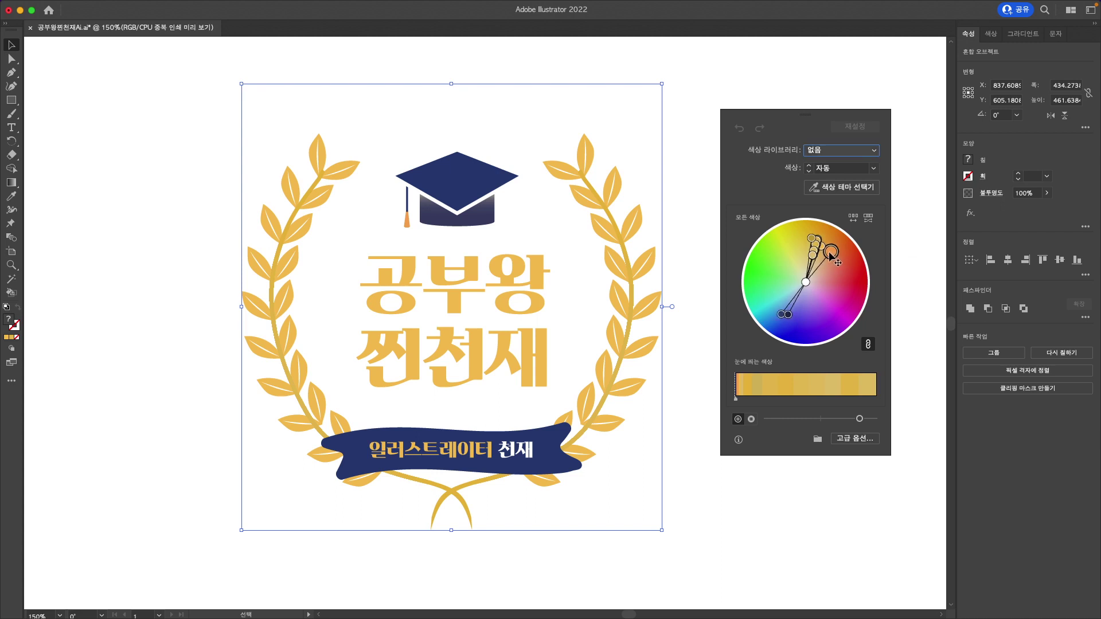
pyautogui.moveTo(828, 249)
pyautogui.mouseDown()
pyautogui.moveTo(810, 252)
pyautogui.moveTo(783, 298)
pyautogui.mouseUp()
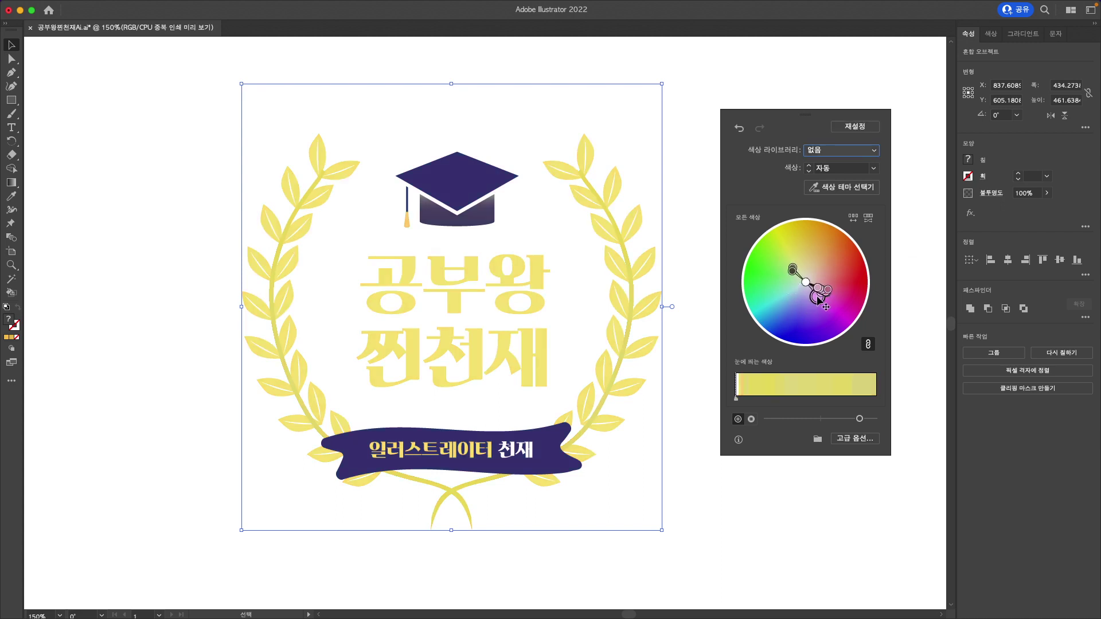
pyautogui.click(837, 128)
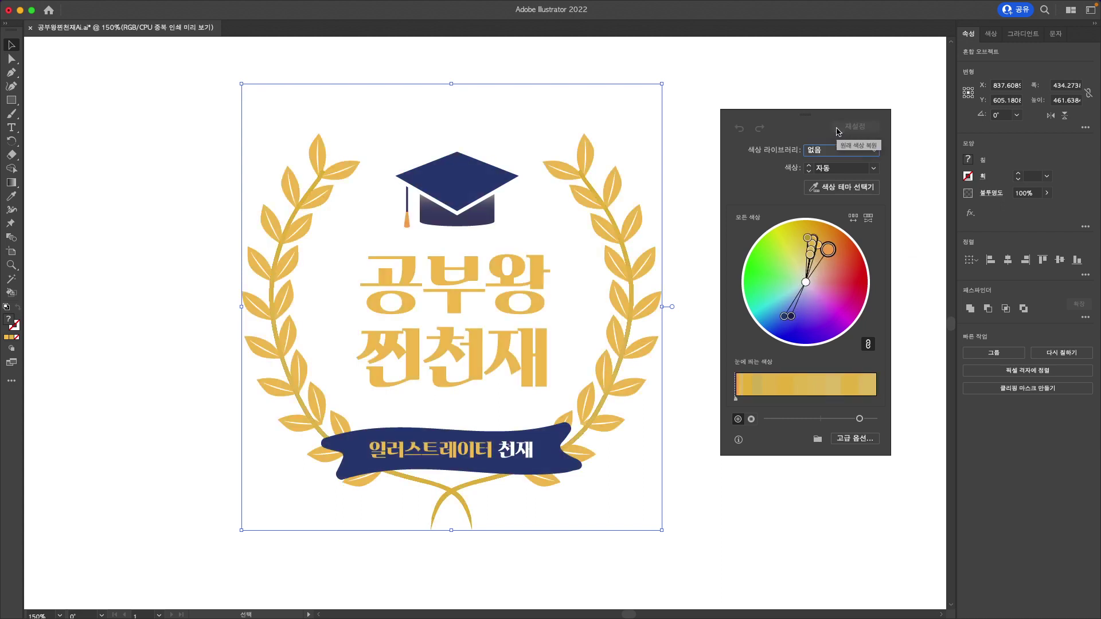
pyautogui.click(836, 132)
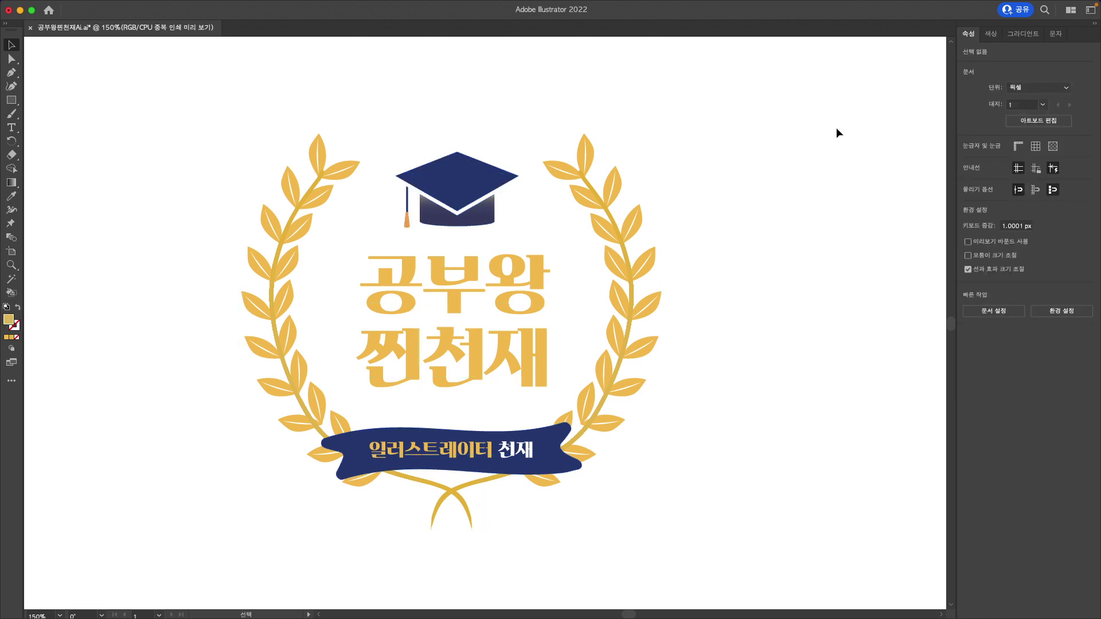